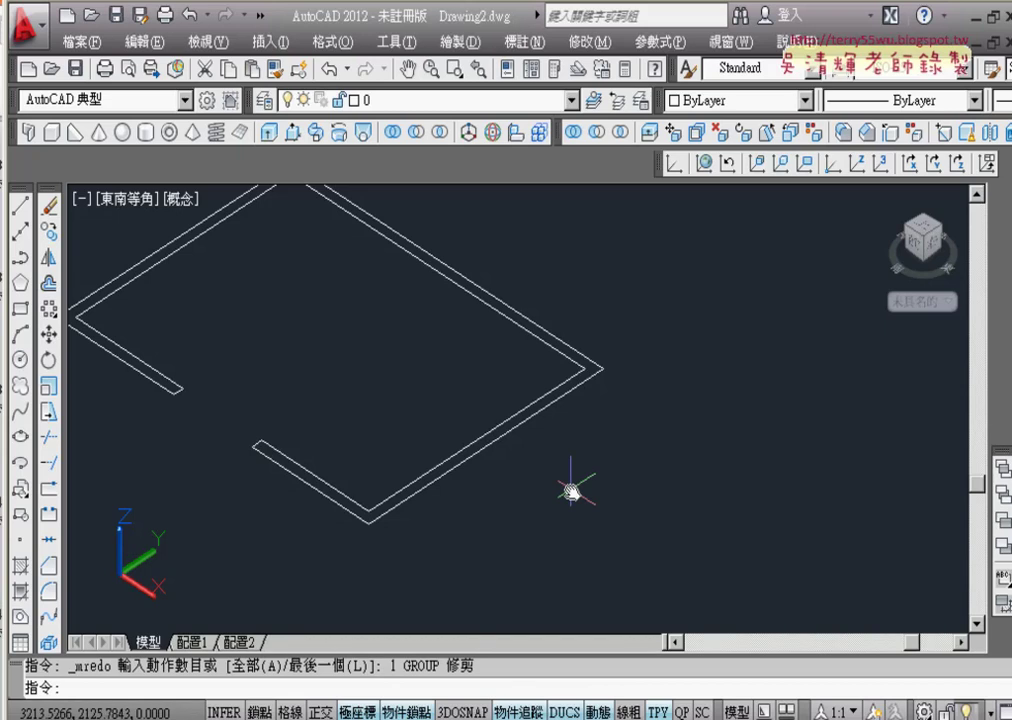
Annotate the southeast isometric view, the outline corners and the door gap for viewers, then clear the marks
scroll(571, 492, down, 2)
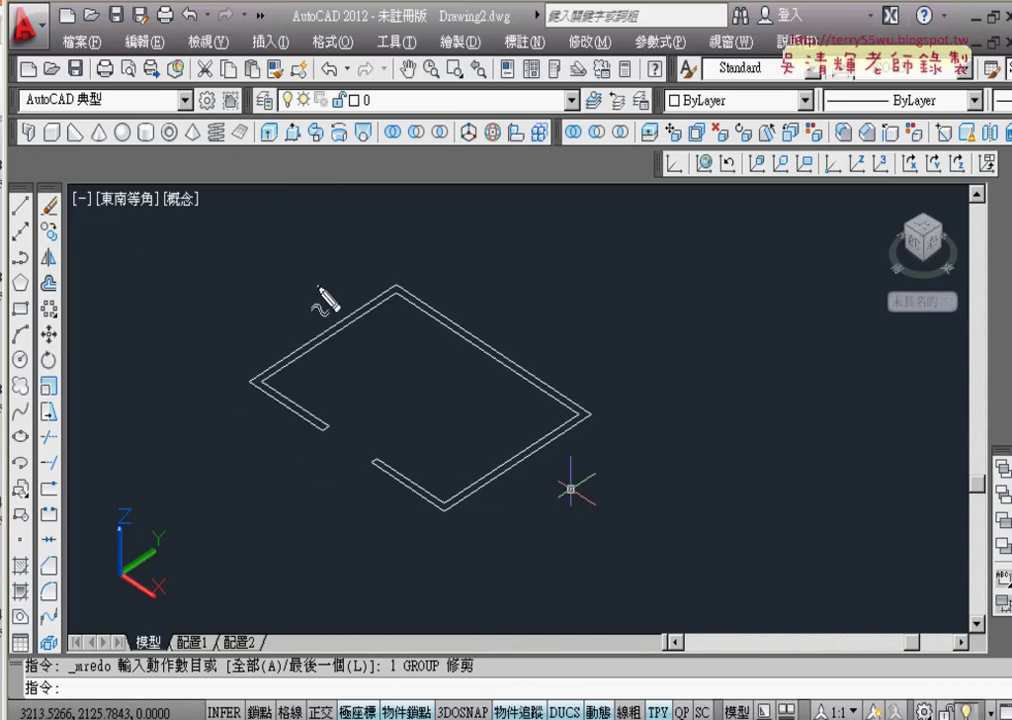
mouse_move(102, 205)
mouse_down()
mouse_move(148, 190)
mouse_move(132, 200)
mouse_up()
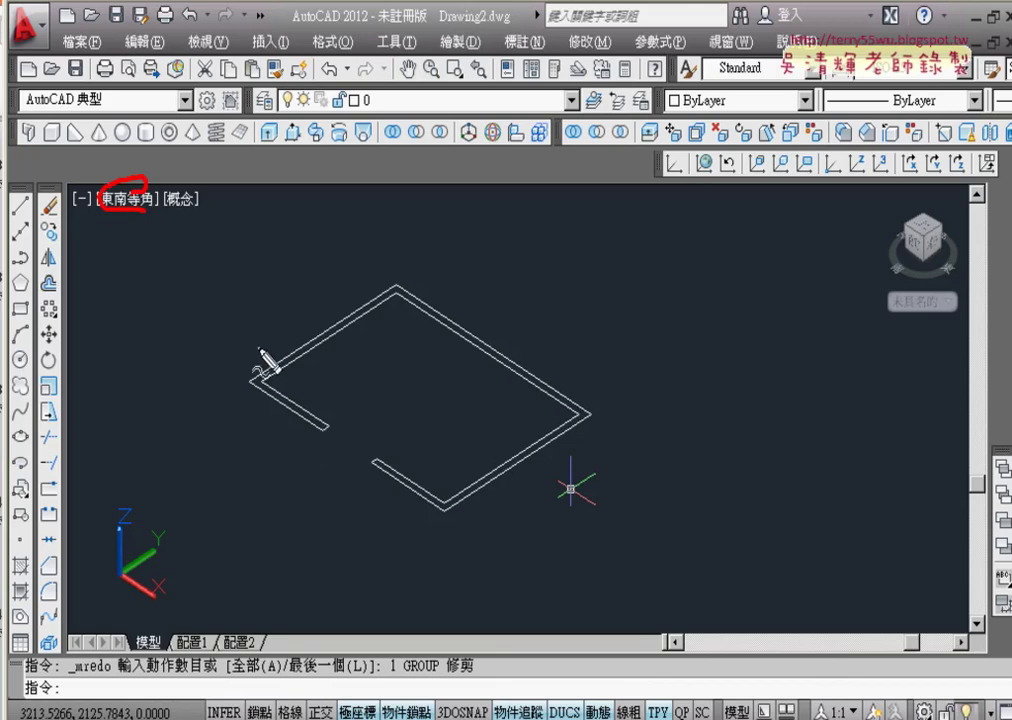
drag(254, 347, 267, 316)
drag(362, 270, 378, 268)
drag(412, 268, 430, 275)
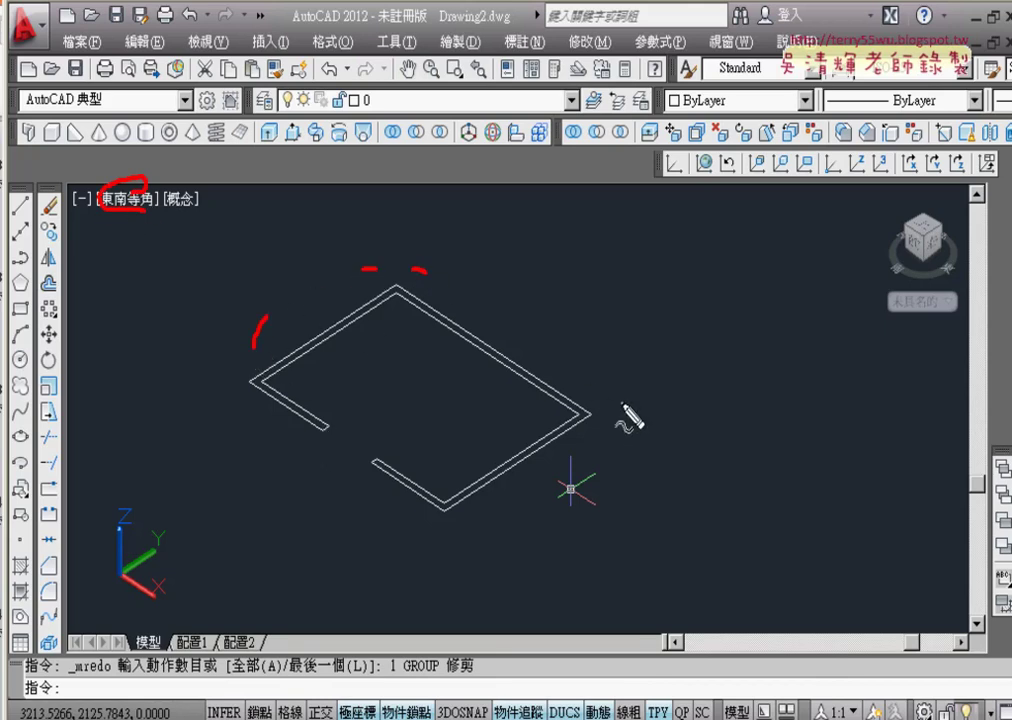
drag(606, 393, 607, 410)
drag(507, 320, 550, 320)
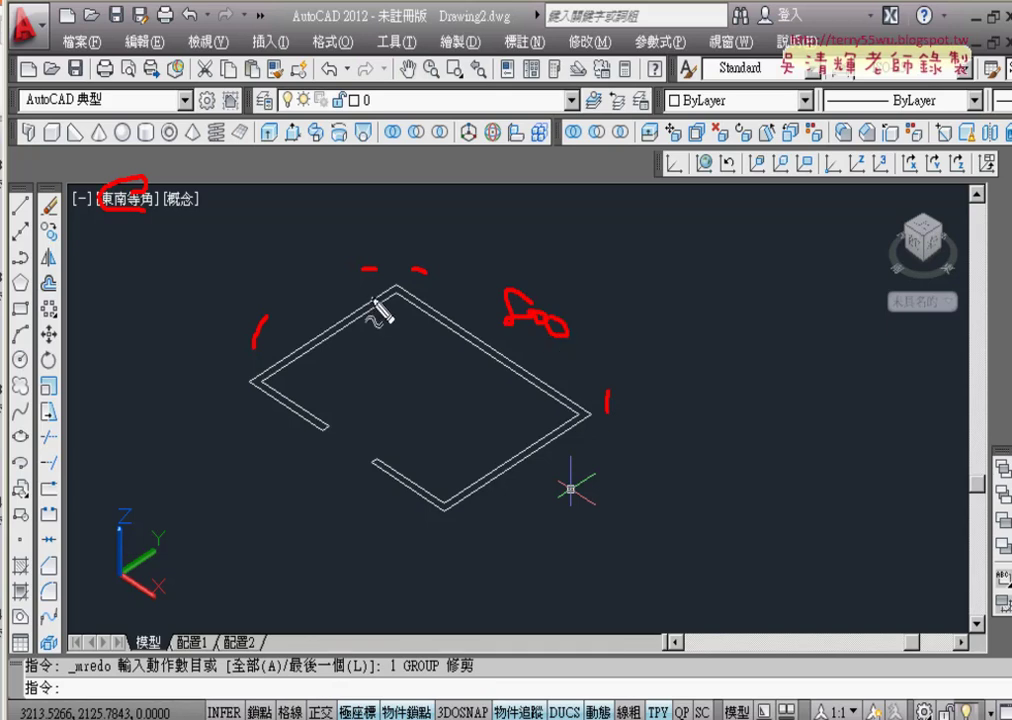
drag(22, 300, 21, 302)
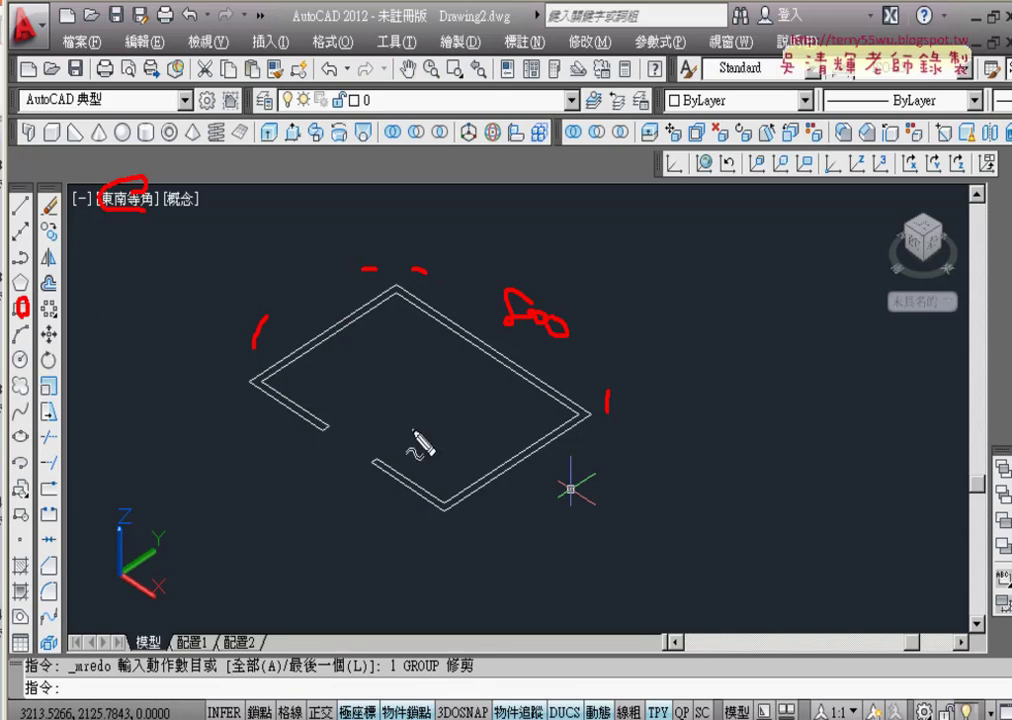
drag(347, 452, 353, 444)
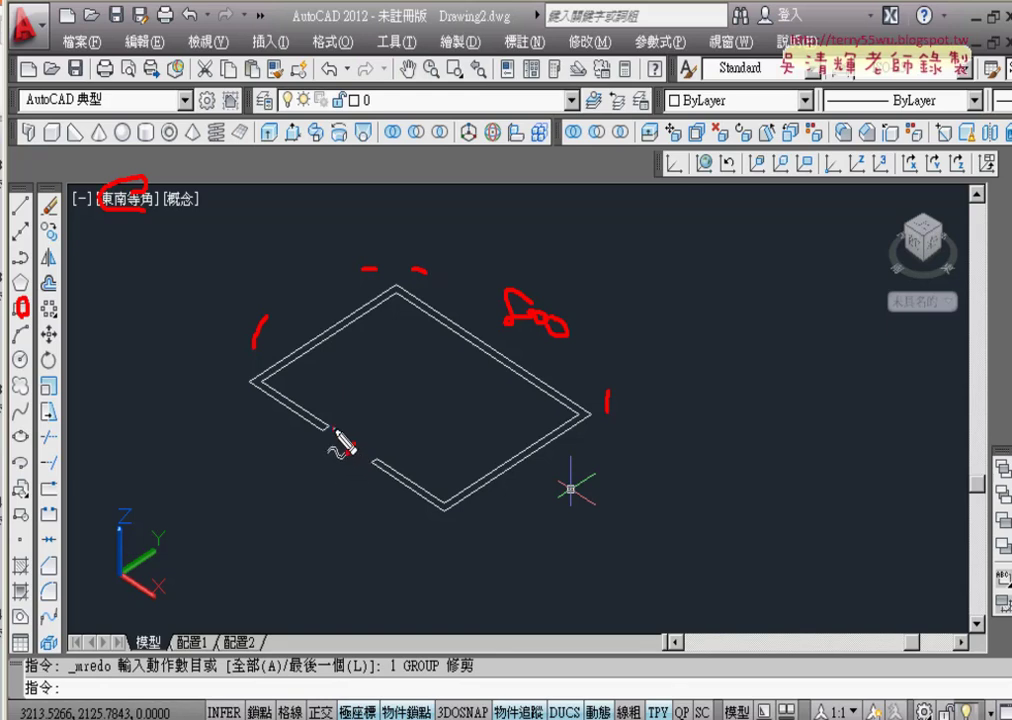
drag(349, 447, 331, 440)
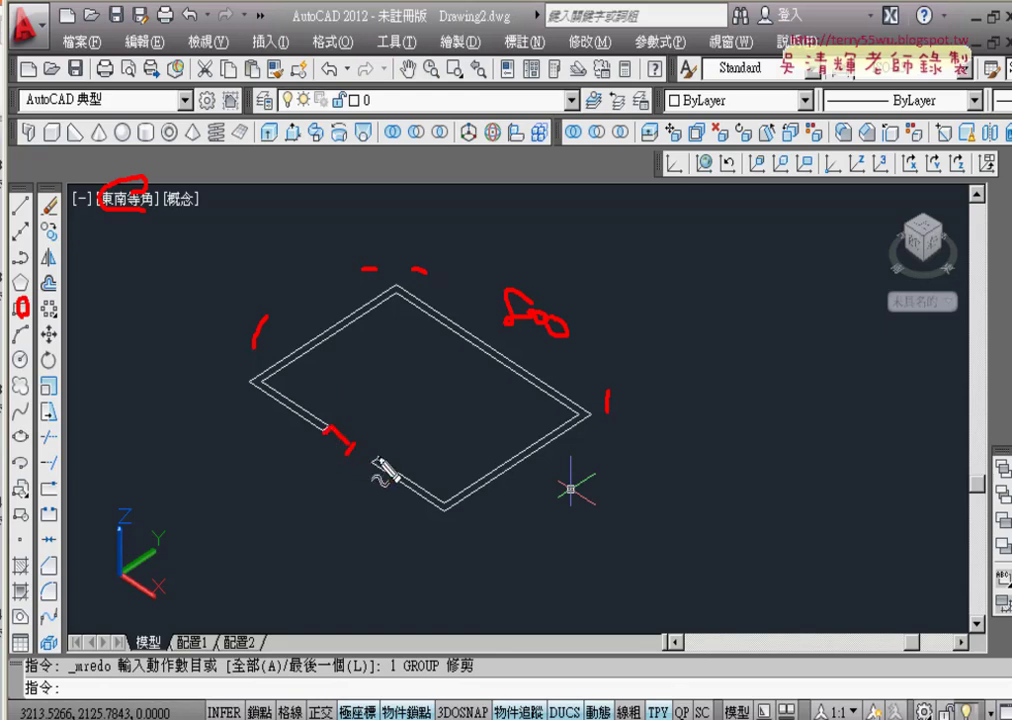
mouse_move(355, 443)
mouse_down()
mouse_move(345, 438)
mouse_move(350, 468)
mouse_up()
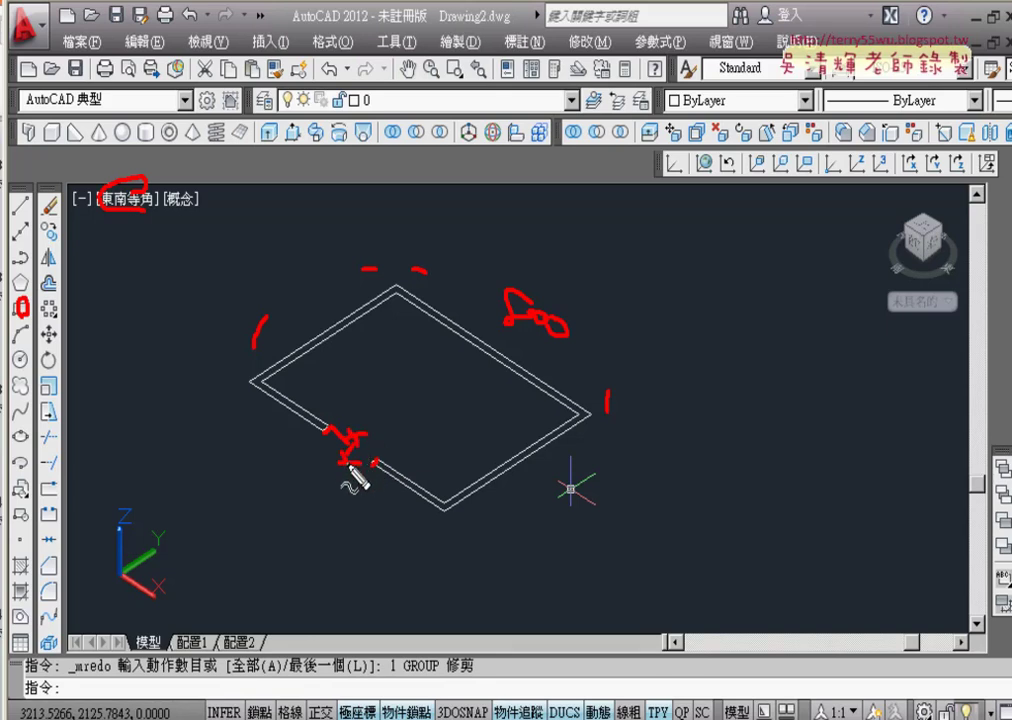
key(Escape)
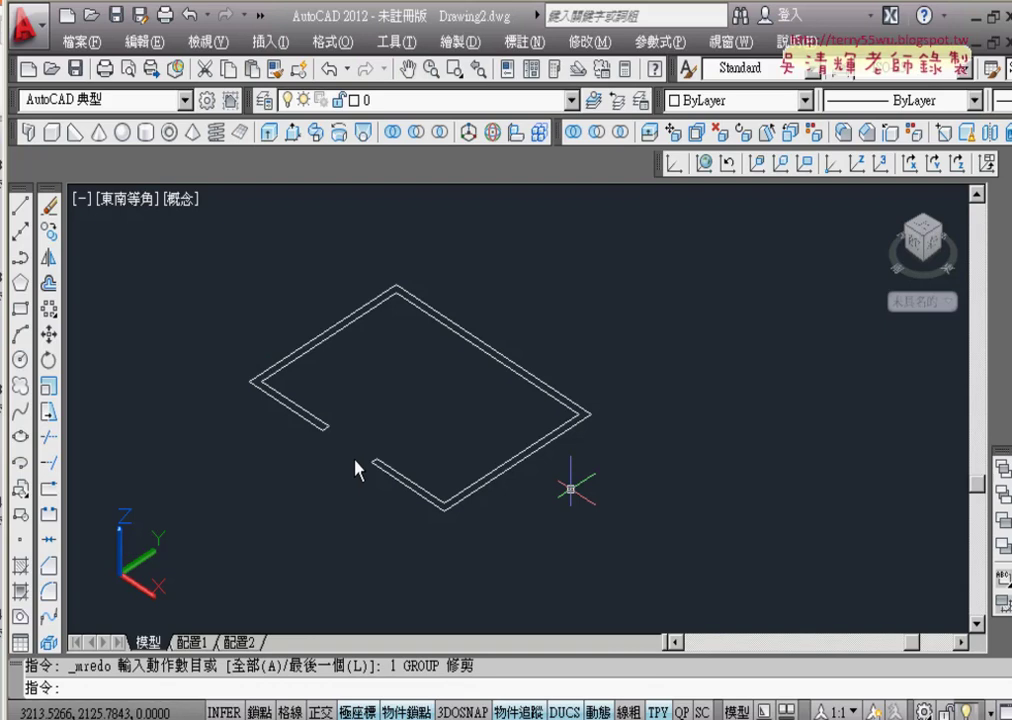
Presspull the area between the wall lines up 240 units into solid walls, then select them all
click(292, 133)
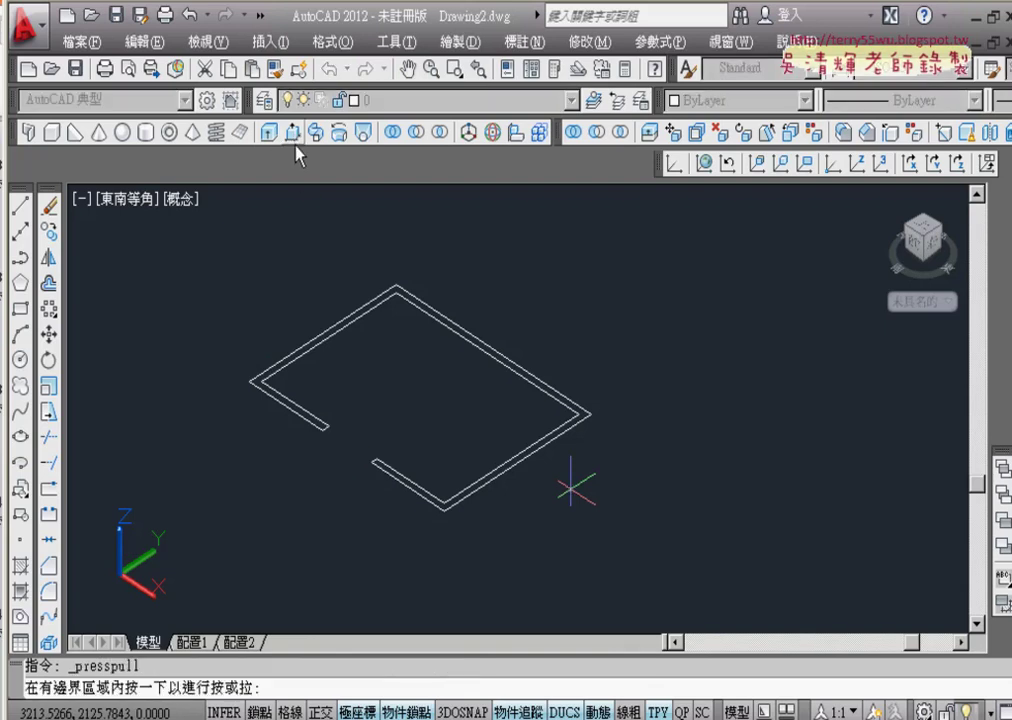
click(321, 344)
text(24)
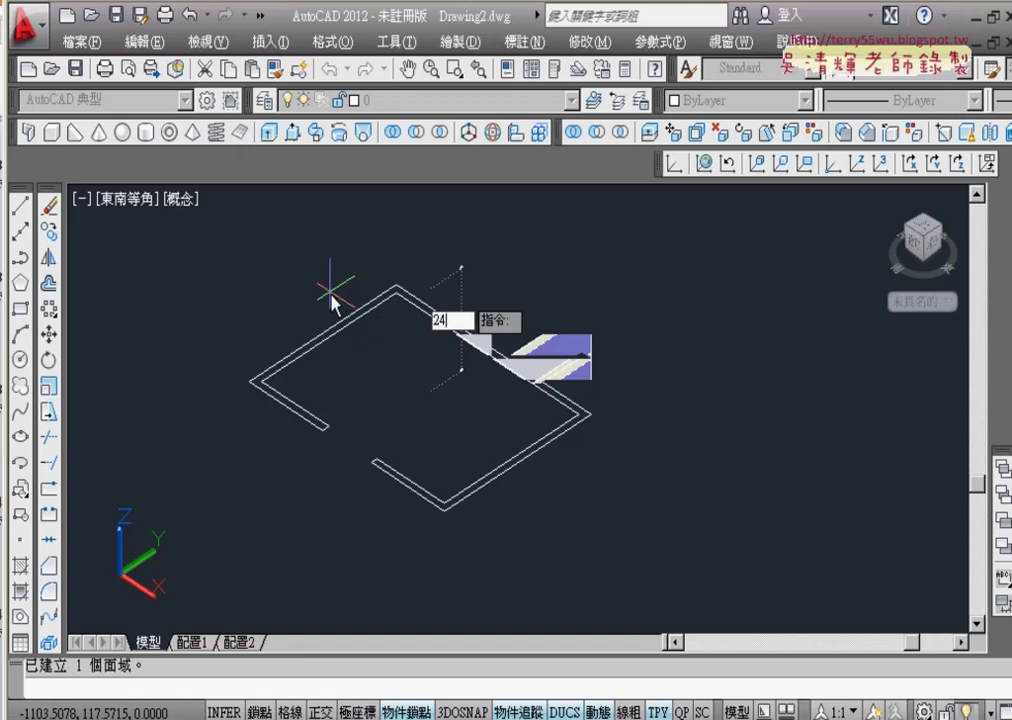
text(0)
key(Return)
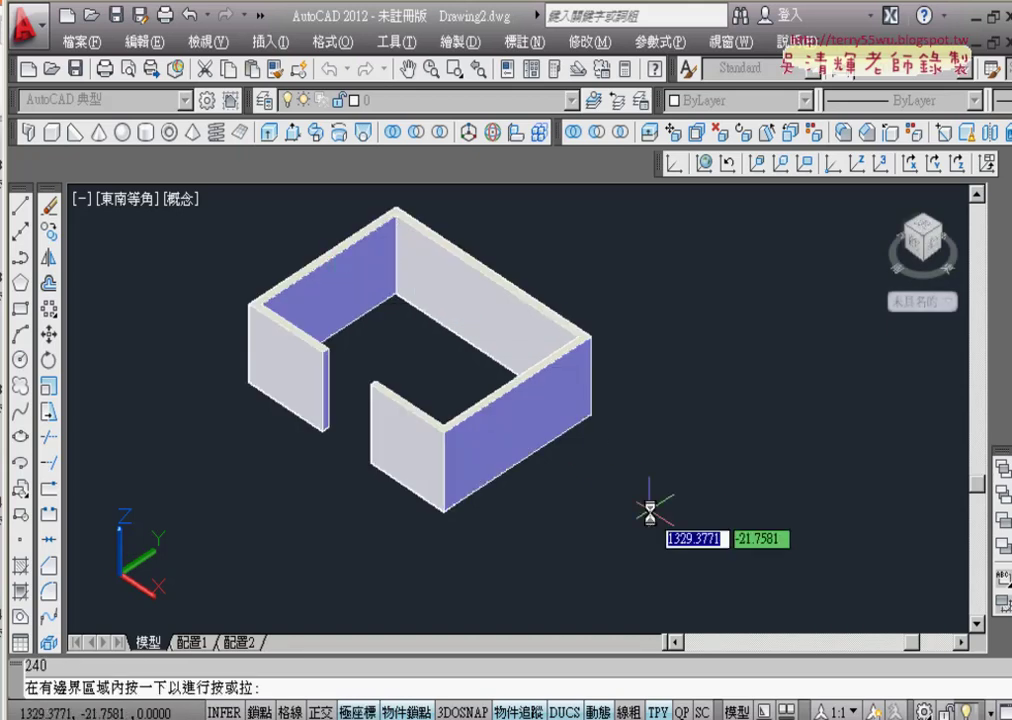
key(Escape)
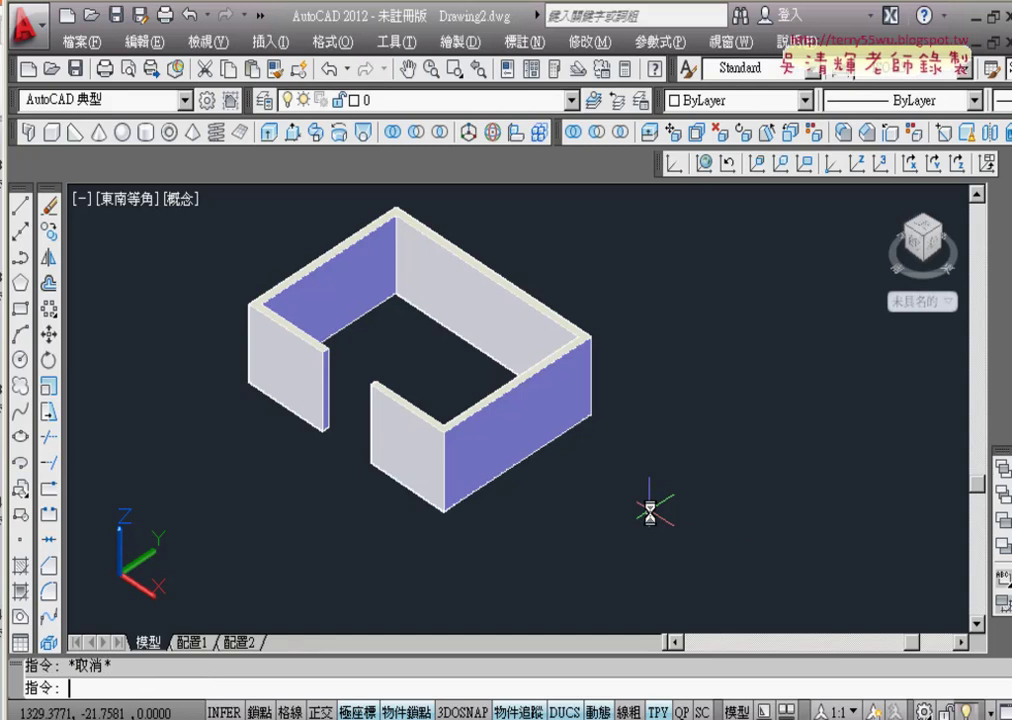
middle_drag(650, 510, 445, 515)
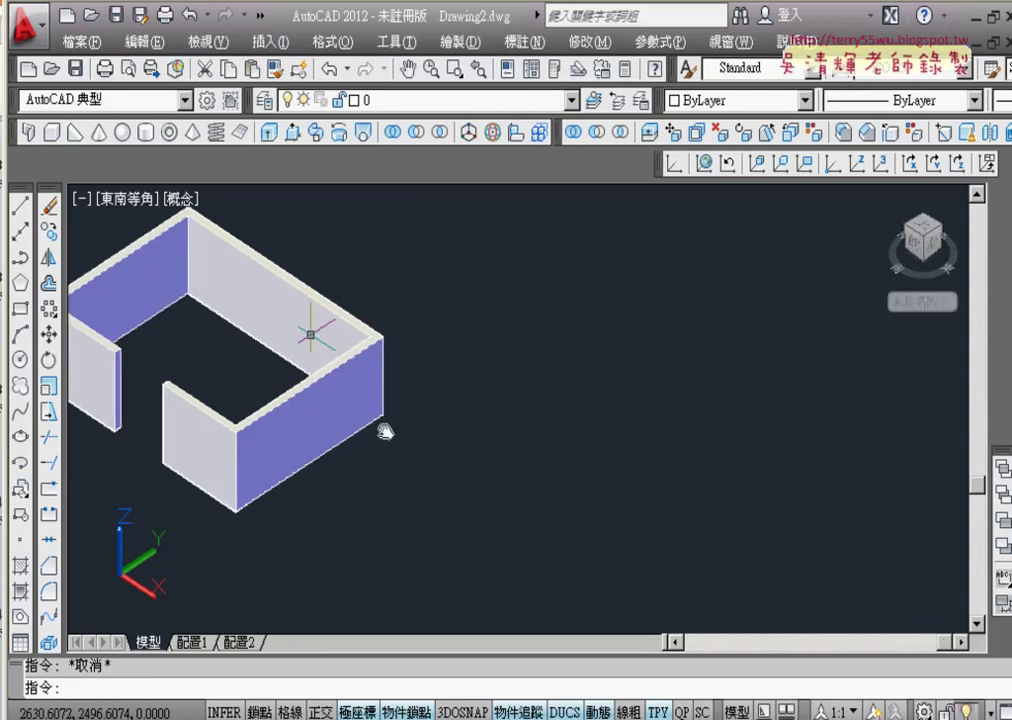
key(ctrl+a)
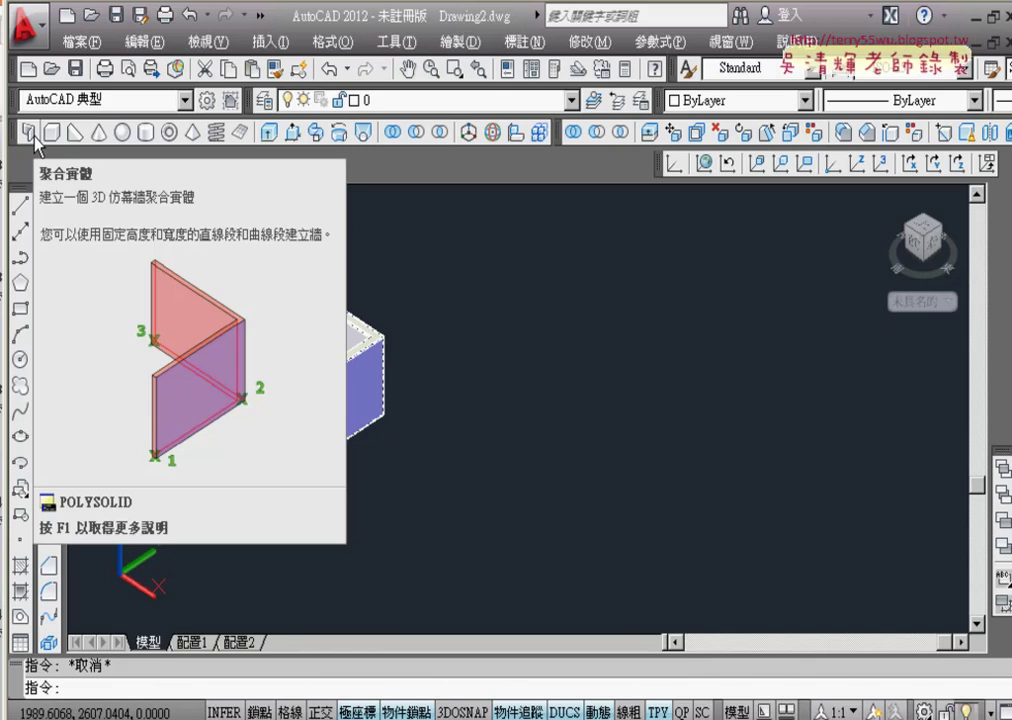
Start a POLYSOLID wall with width 24 and height 240
click(29, 131)
middle_drag(267, 328, 158, 218)
text(w)
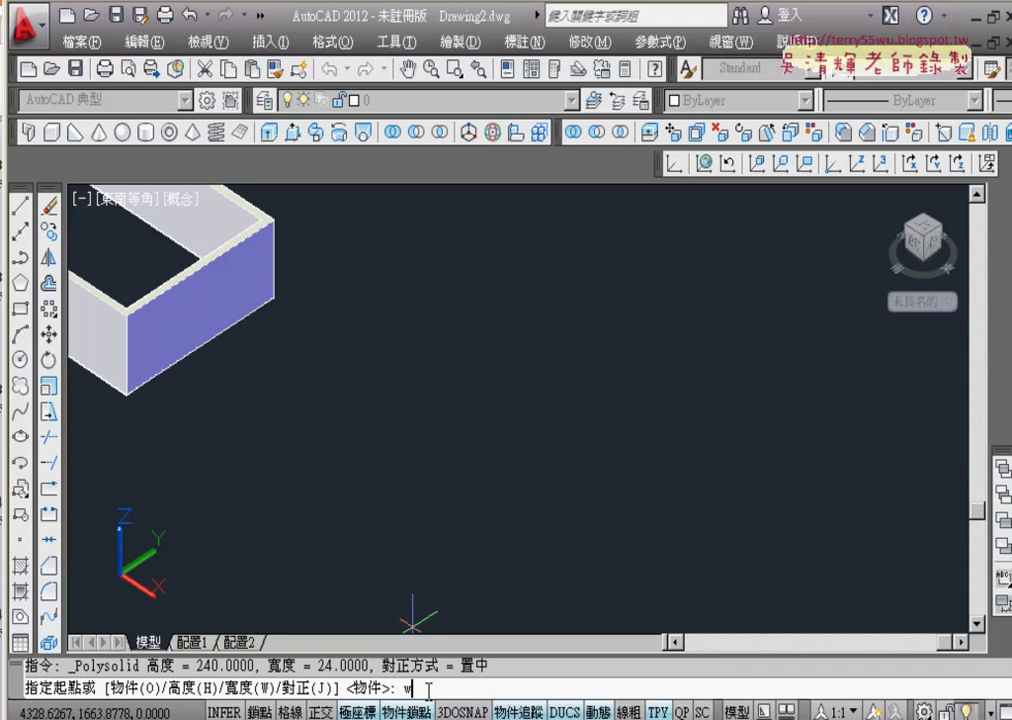
key(Return)
text(24)
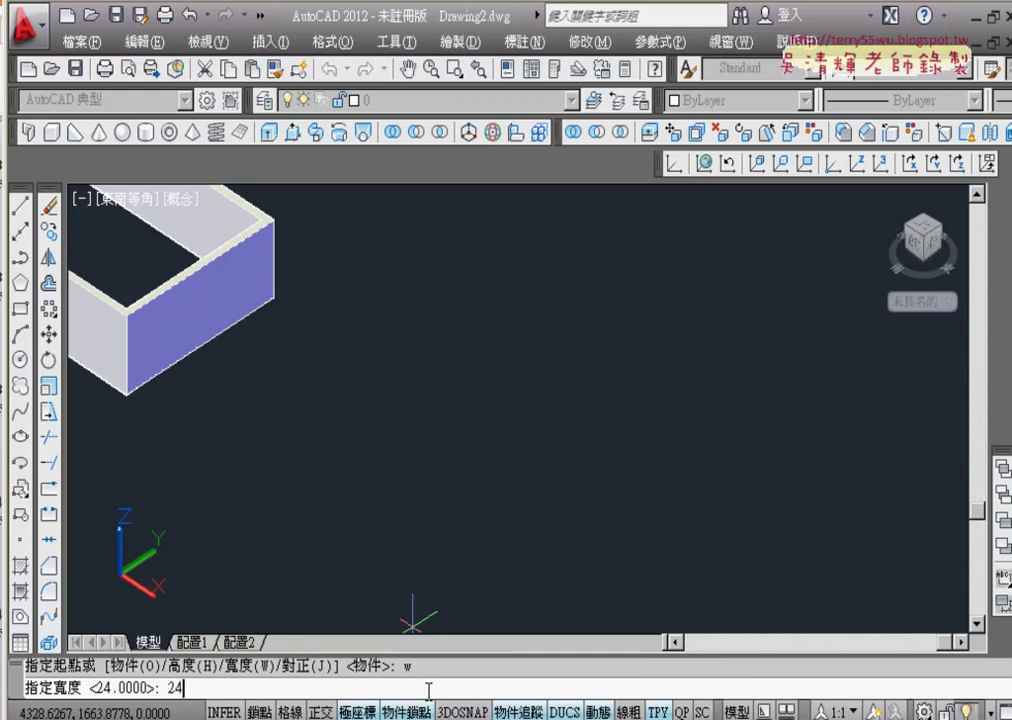
key(Return)
key(Return)
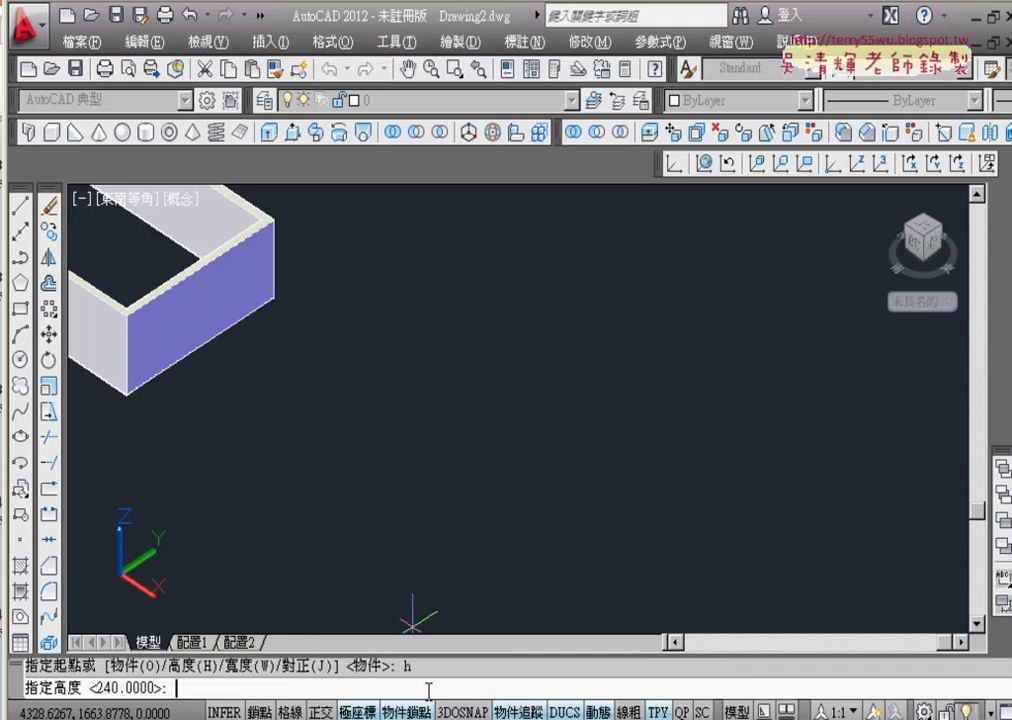
text(240)
key(Return)
Draw the wall run from a start point with segments 300, 600, 800, 600 and 300
mouse_move(515, 481)
middle_down()
mouse_move(481, 479)
mouse_move(497, 490)
middle_up()
click(497, 490)
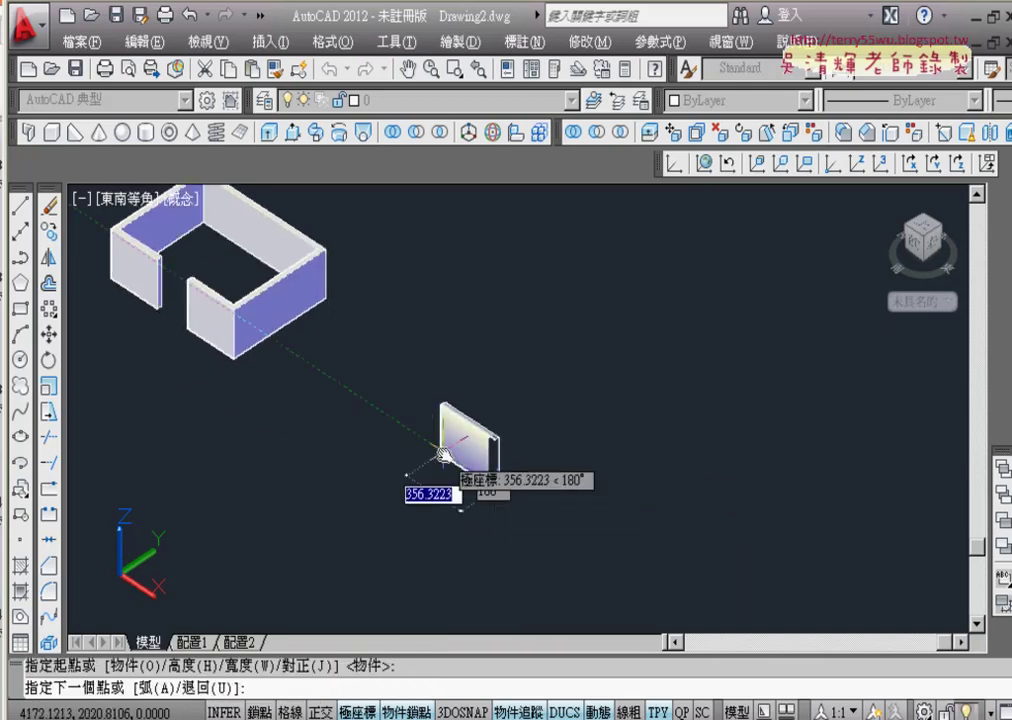
text(300)
key(Return)
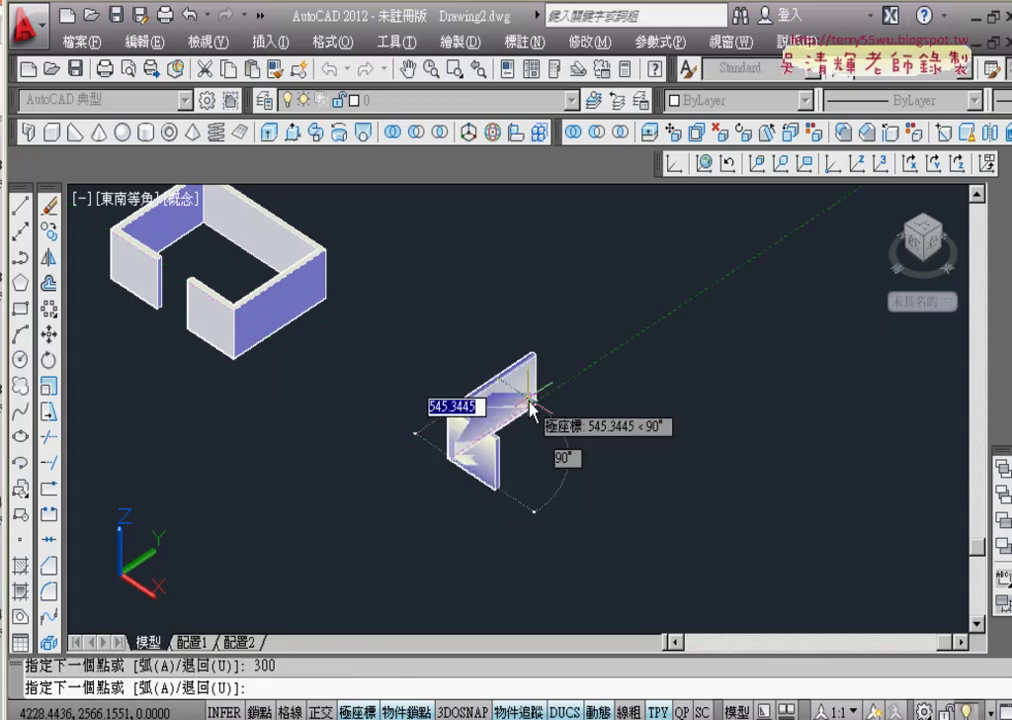
text(600)
key(Return)
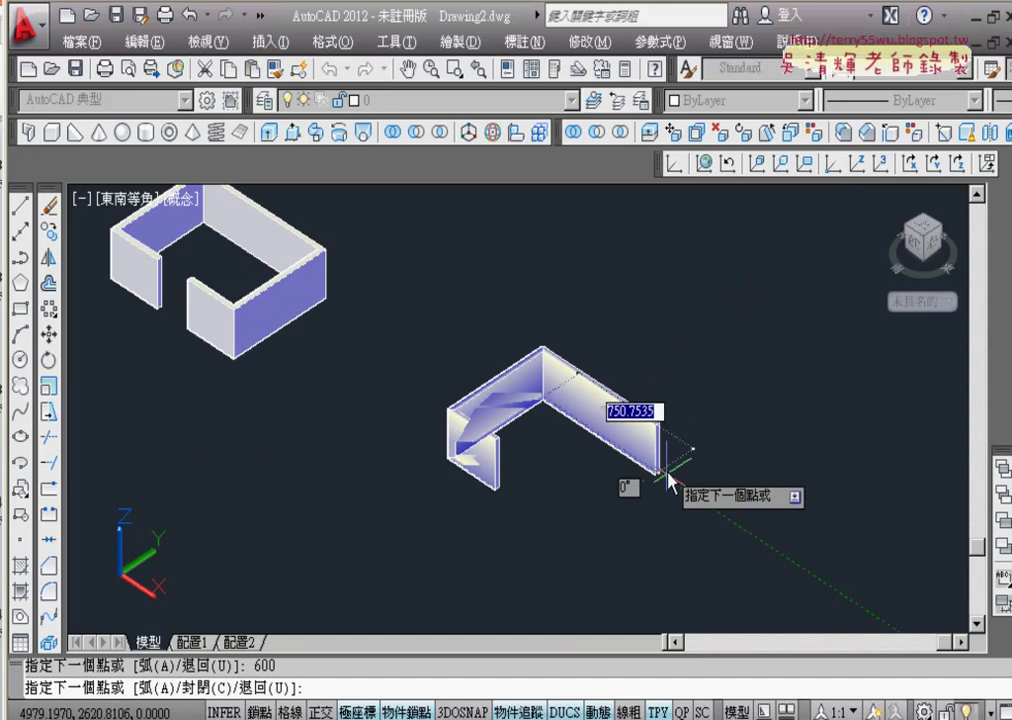
text(800)
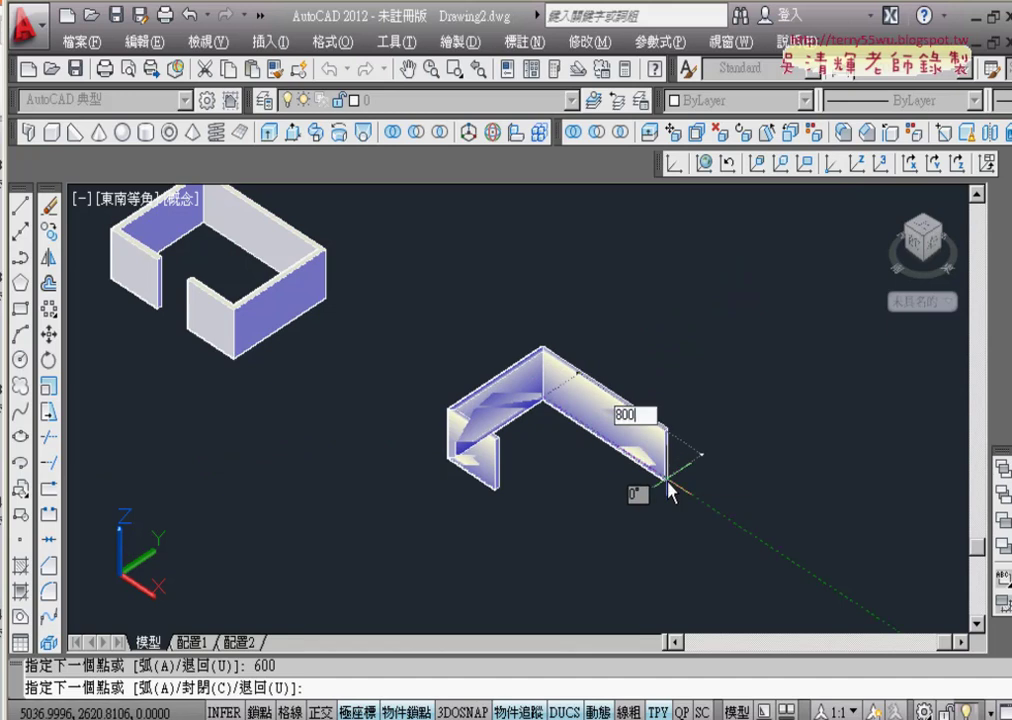
key(Return)
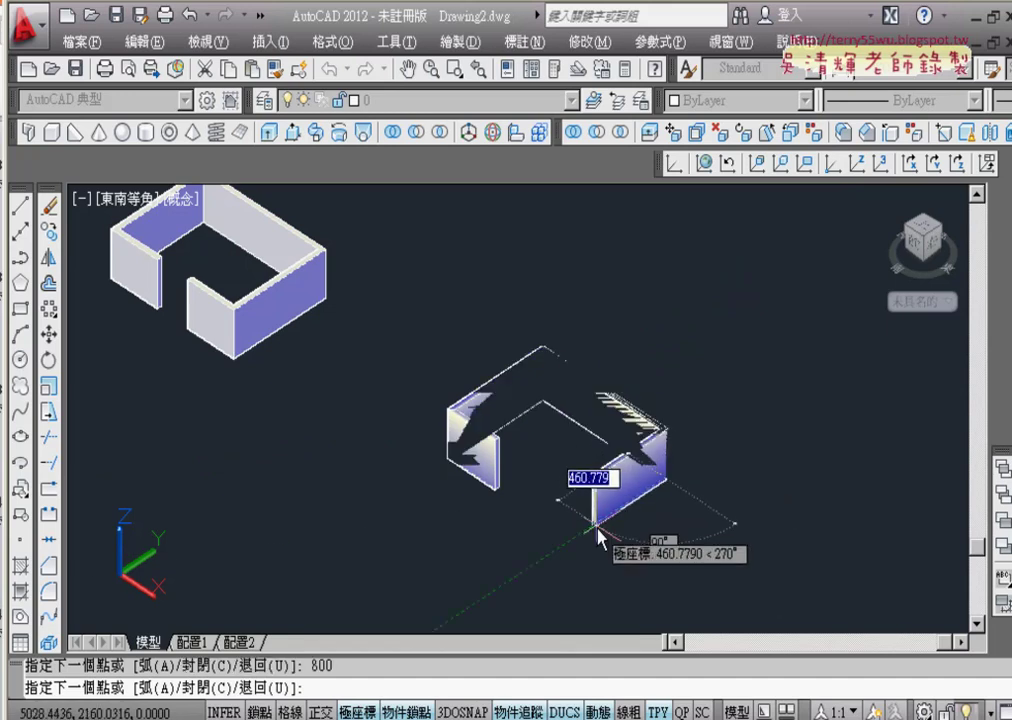
text(600)
key(Return)
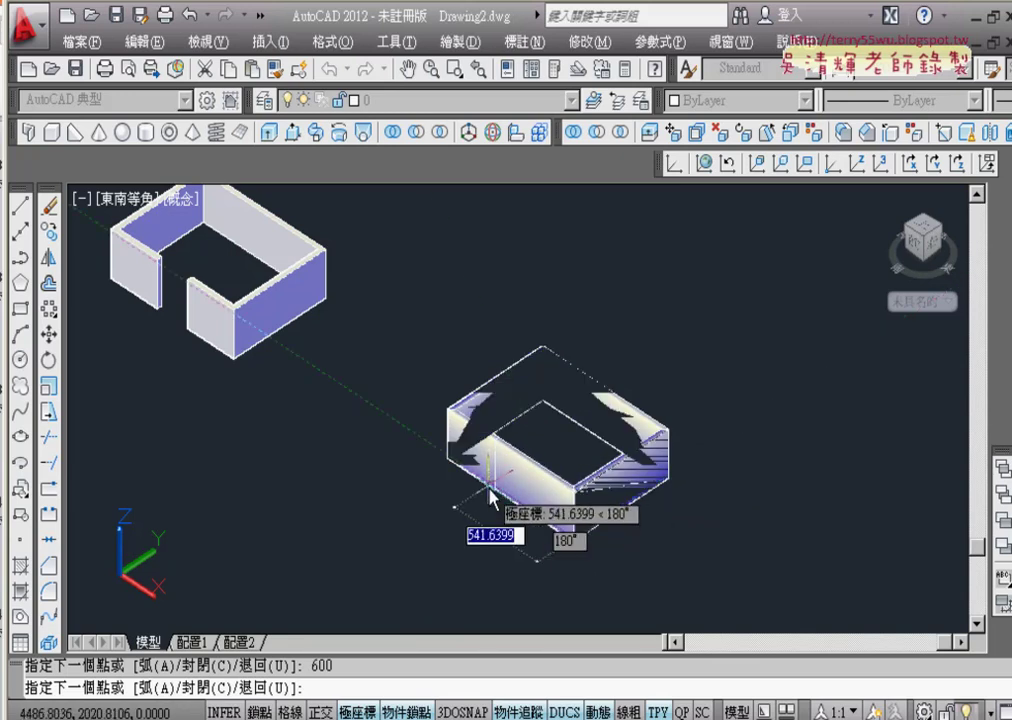
text(300)
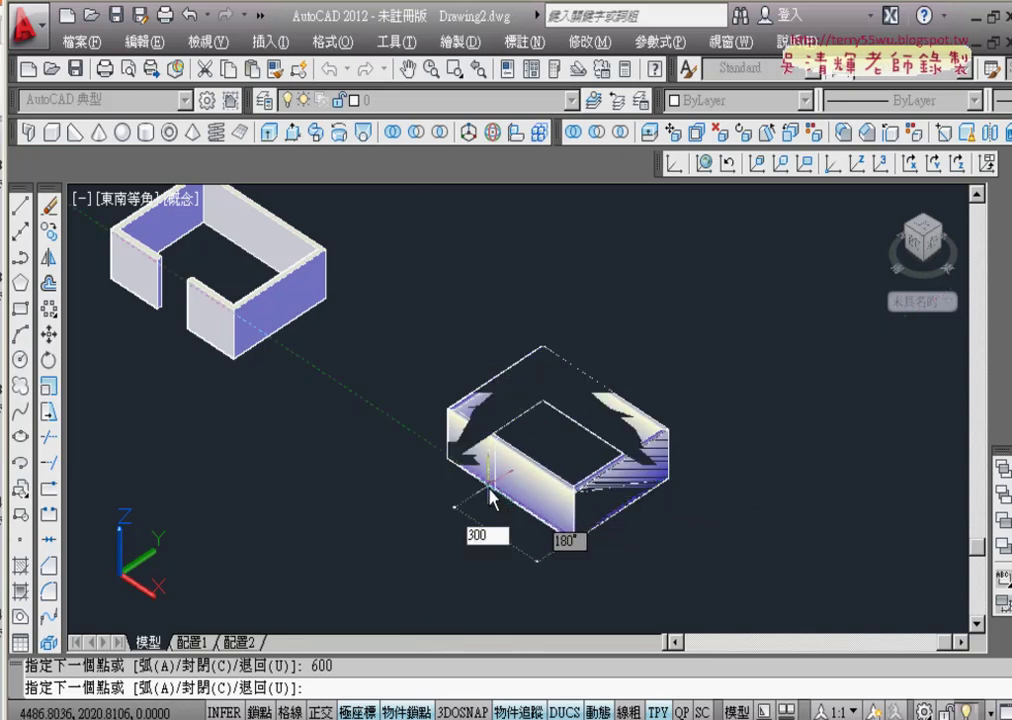
key(Return)
key(Return)
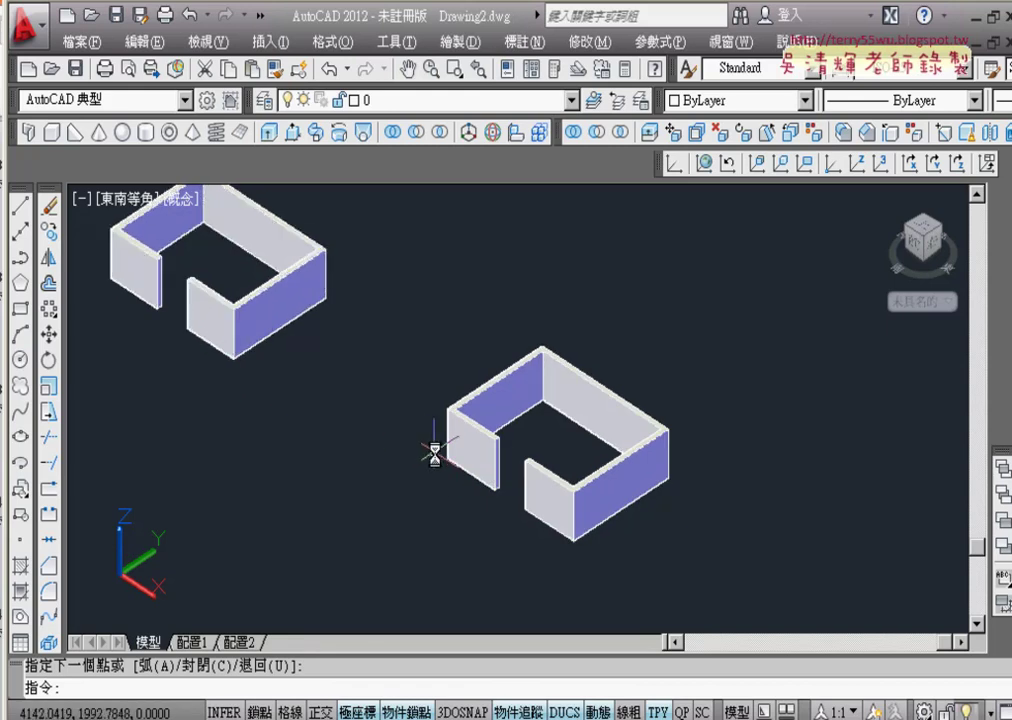
scroll(434, 452, up, 2)
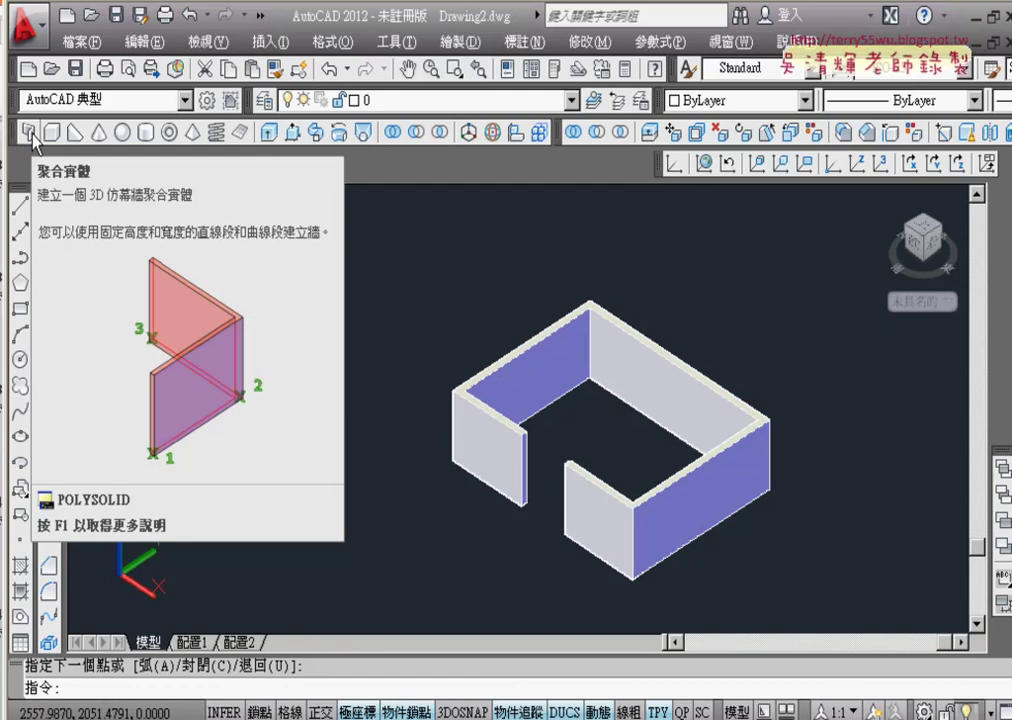
End the wall command, pan and zoom to the walls, and start the Rectangle tool
key(Escape)
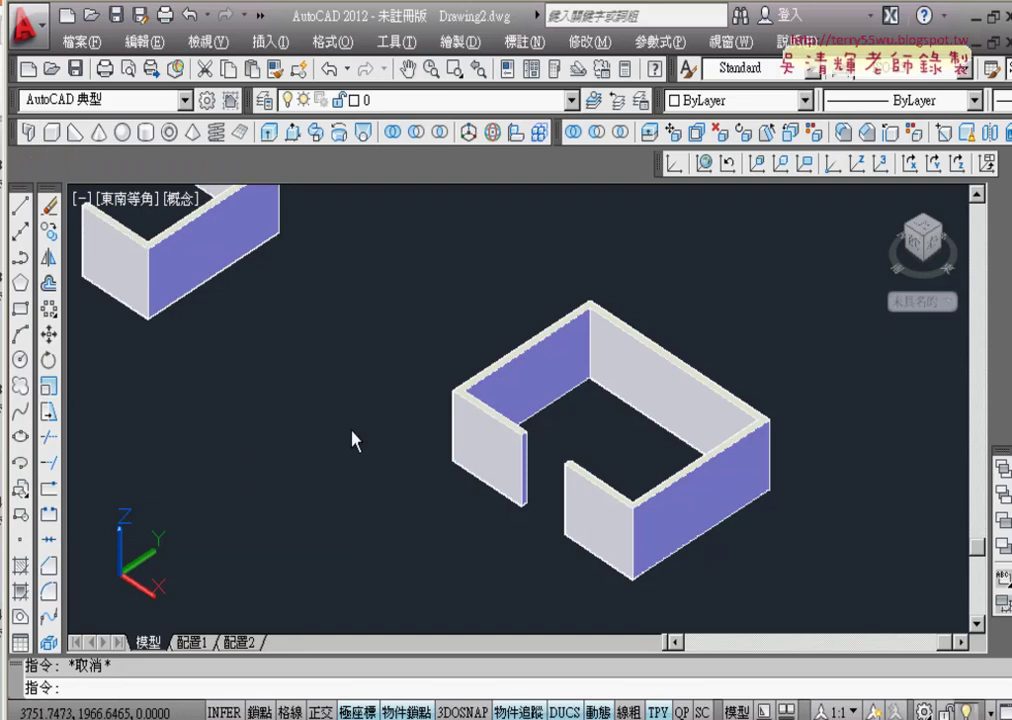
mouse_move(355, 436)
middle_down()
mouse_move(289, 440)
mouse_move(303, 412)
middle_up()
scroll(303, 412, up, 3)
click(332, 405)
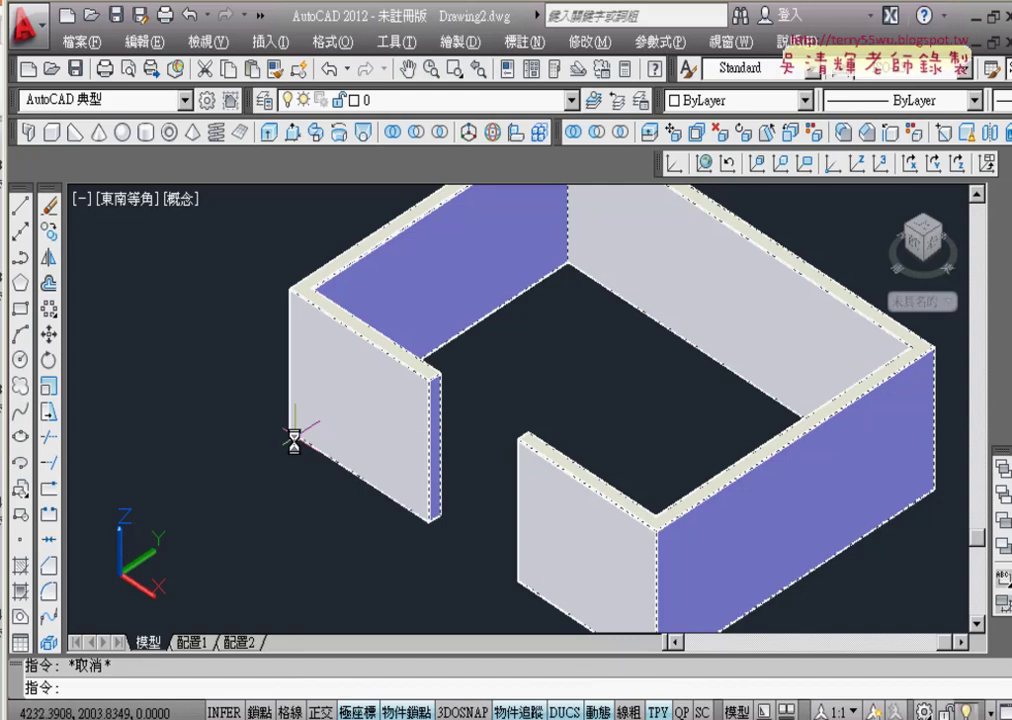
key(Escape)
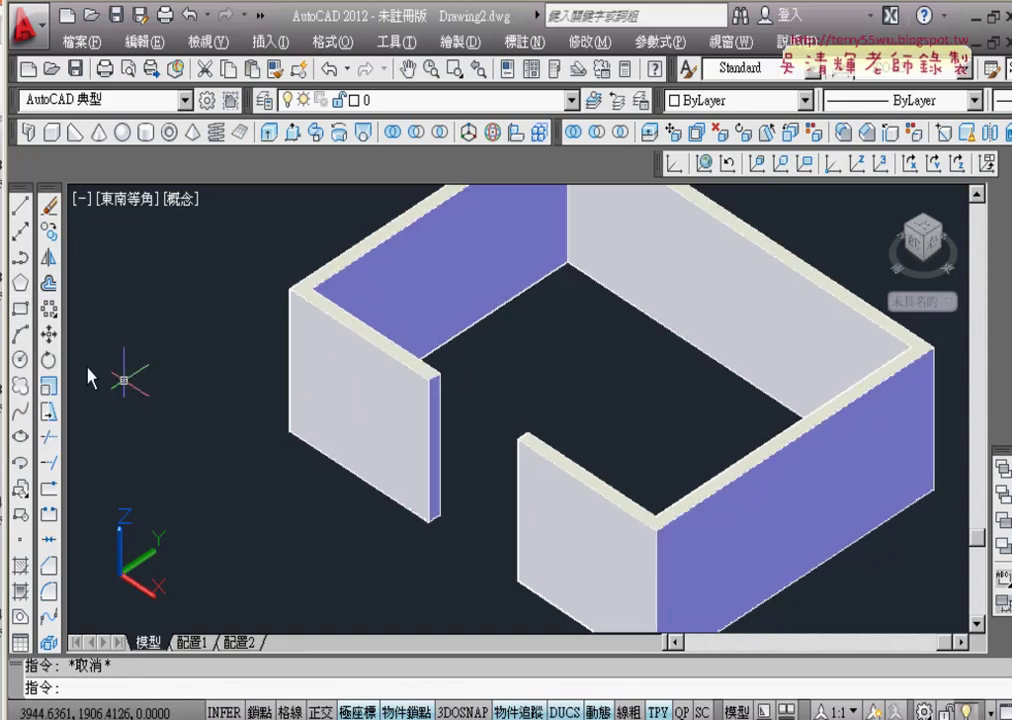
click(21, 318)
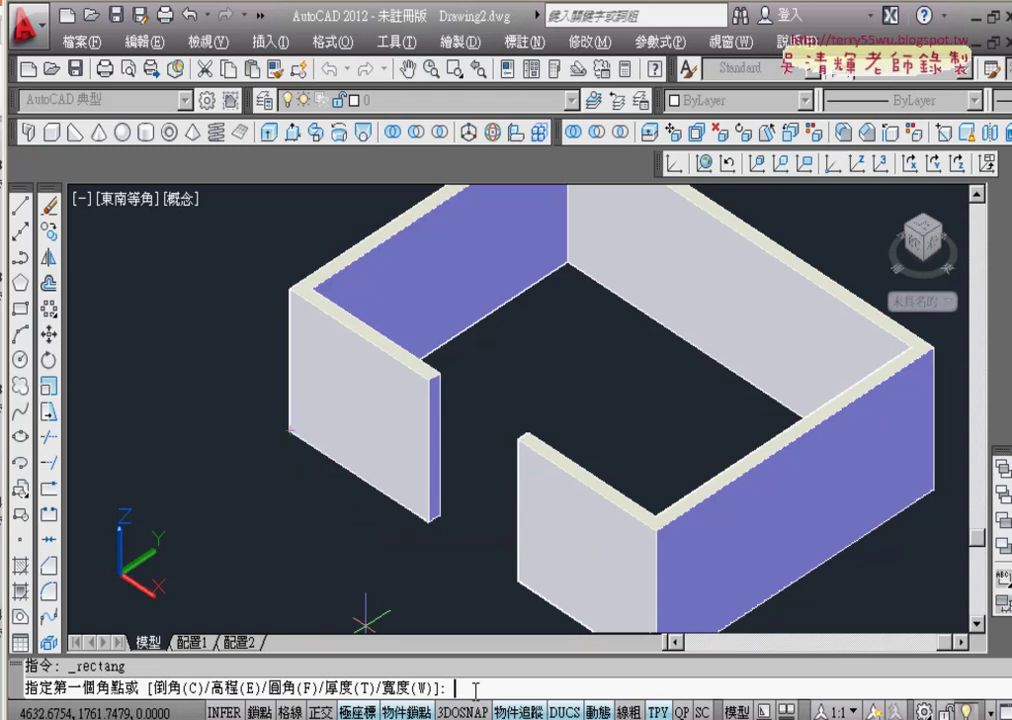
Try a tracked rectangle corner 50 from the wall corner with polar and ortho on, then cancel
text(tk)
key(Return)
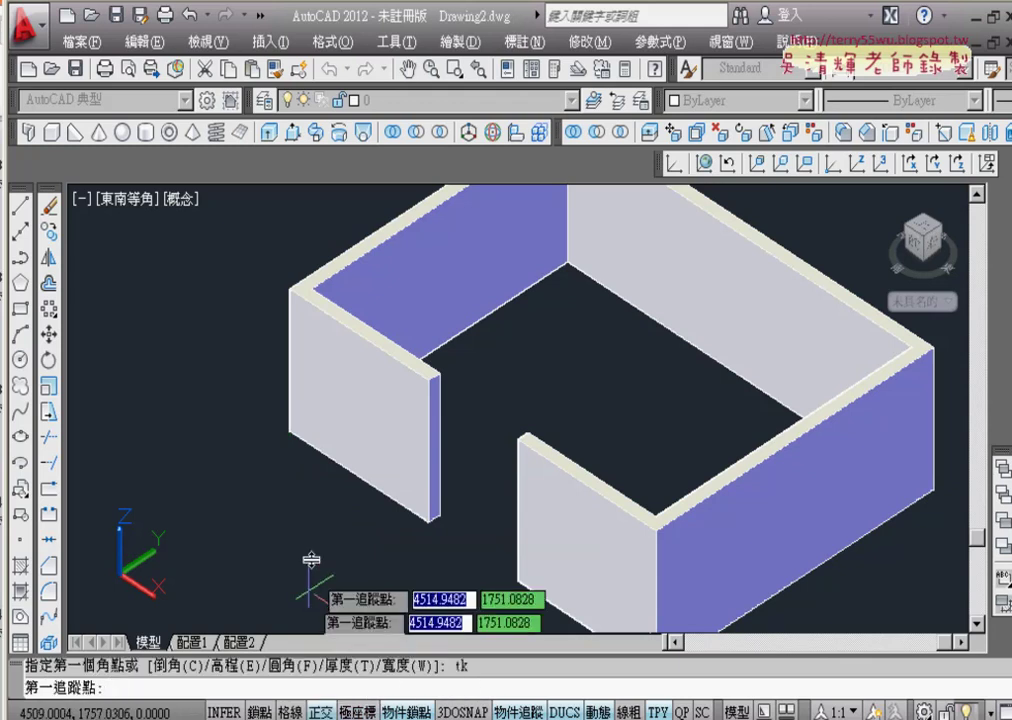
click(290, 433)
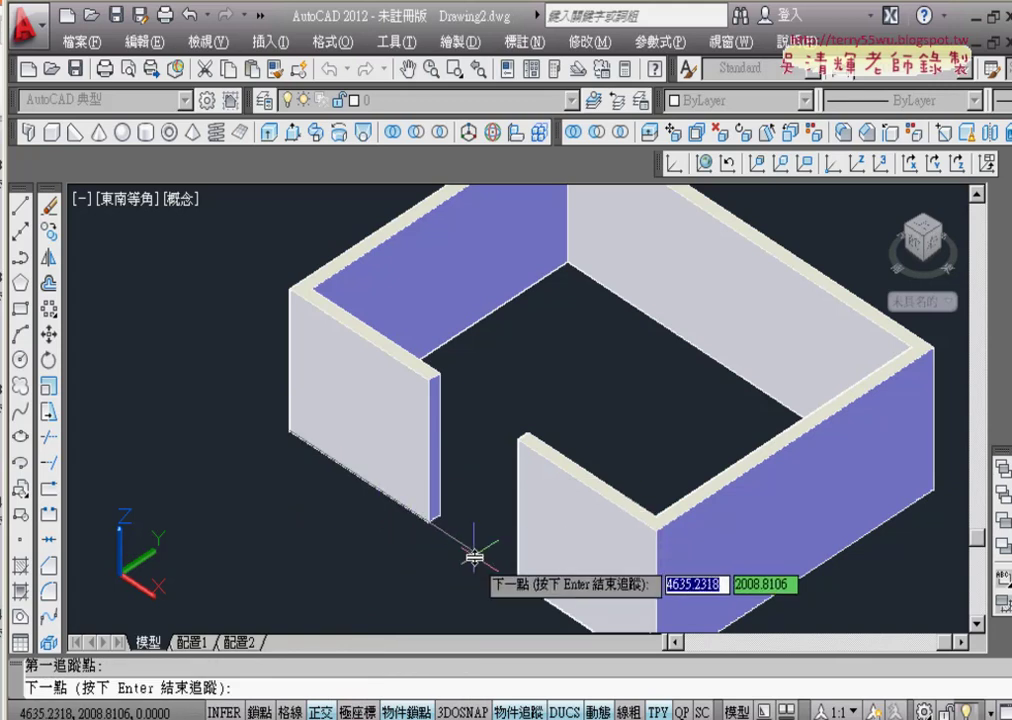
text(5)
key(Return)
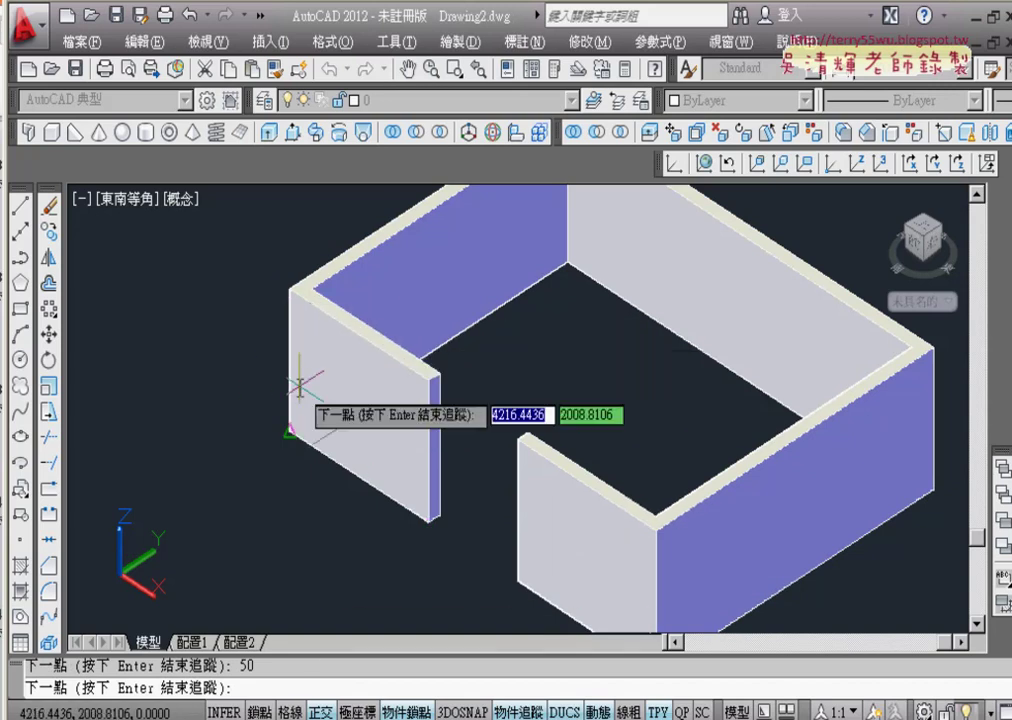
key(F10)
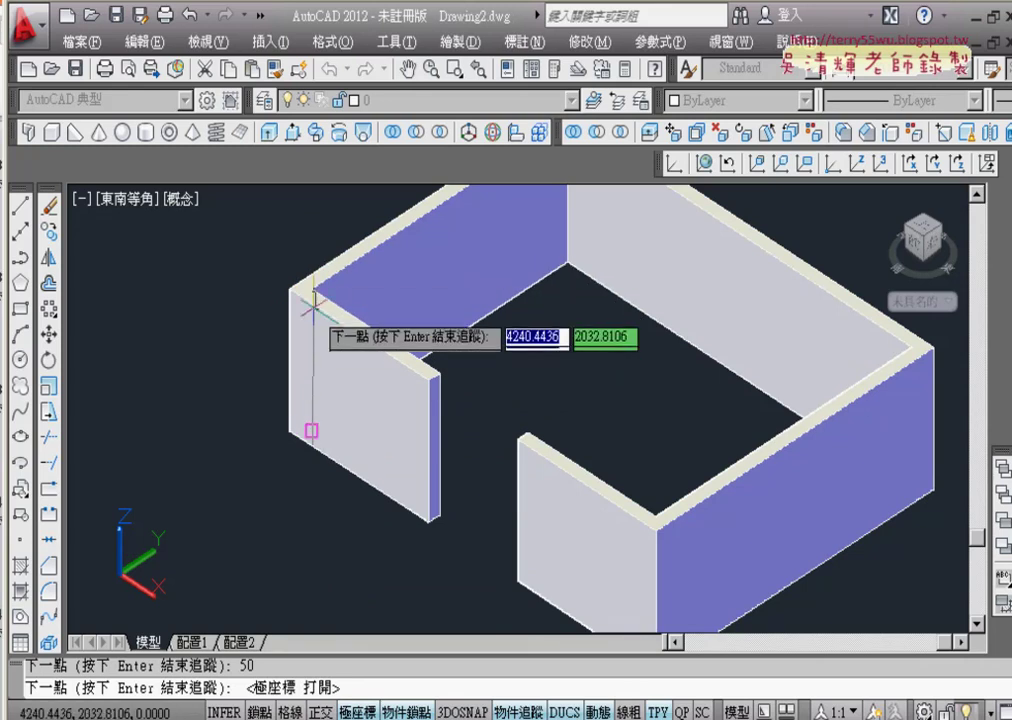
key(F8)
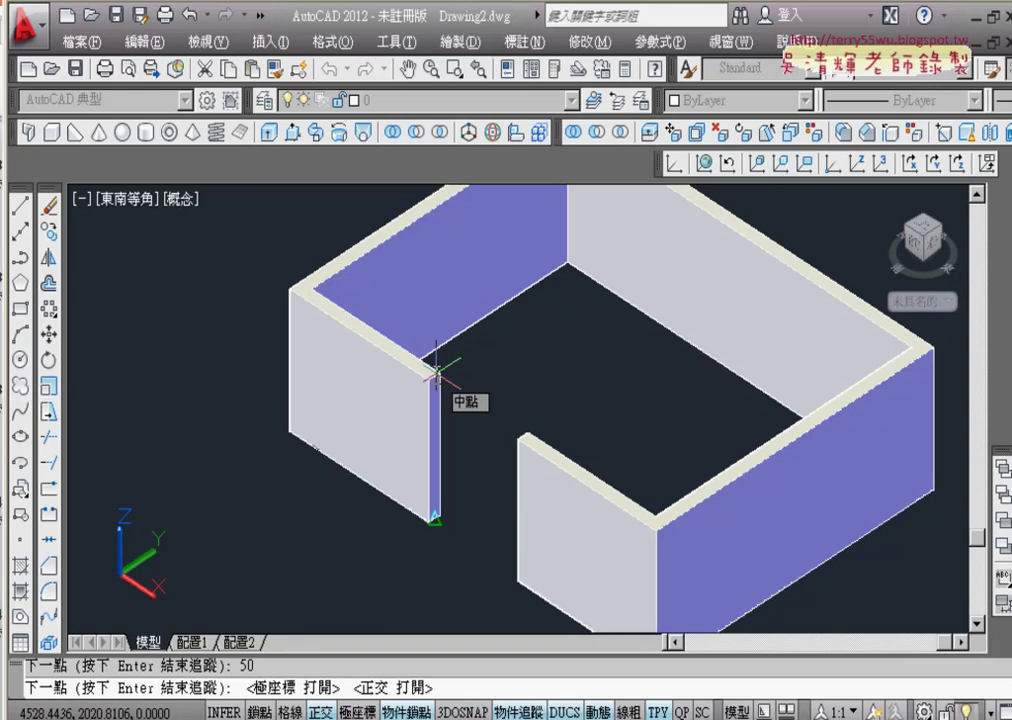
key(Escape)
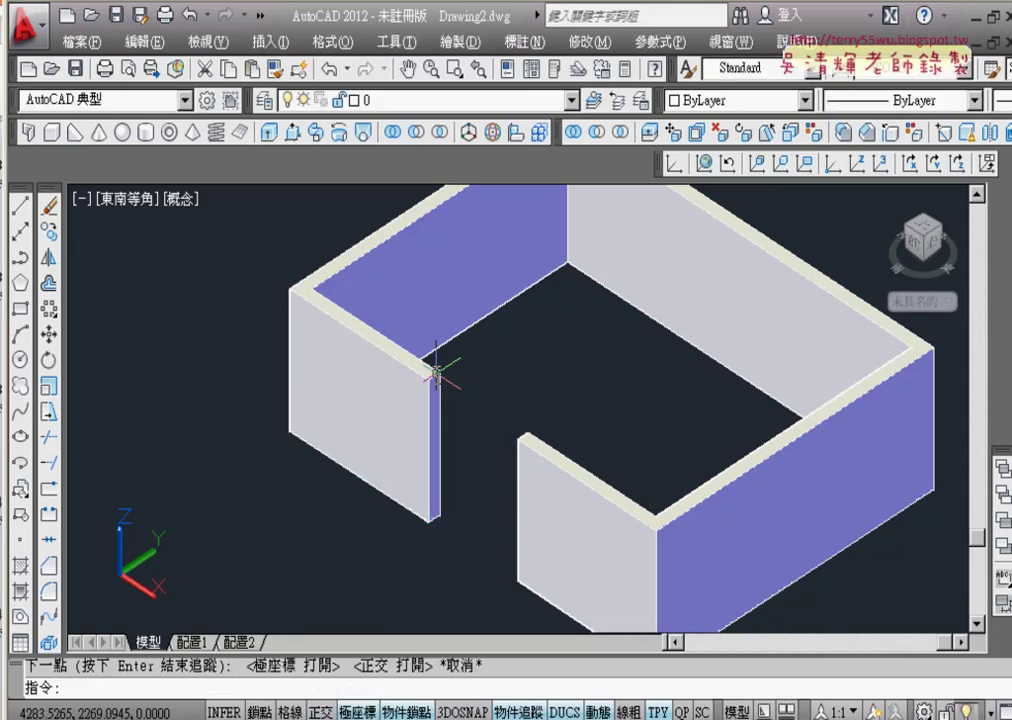
Zoom into the wall corner and make a first rectangle attempt, then cancel it
scroll(296, 451, up, 2)
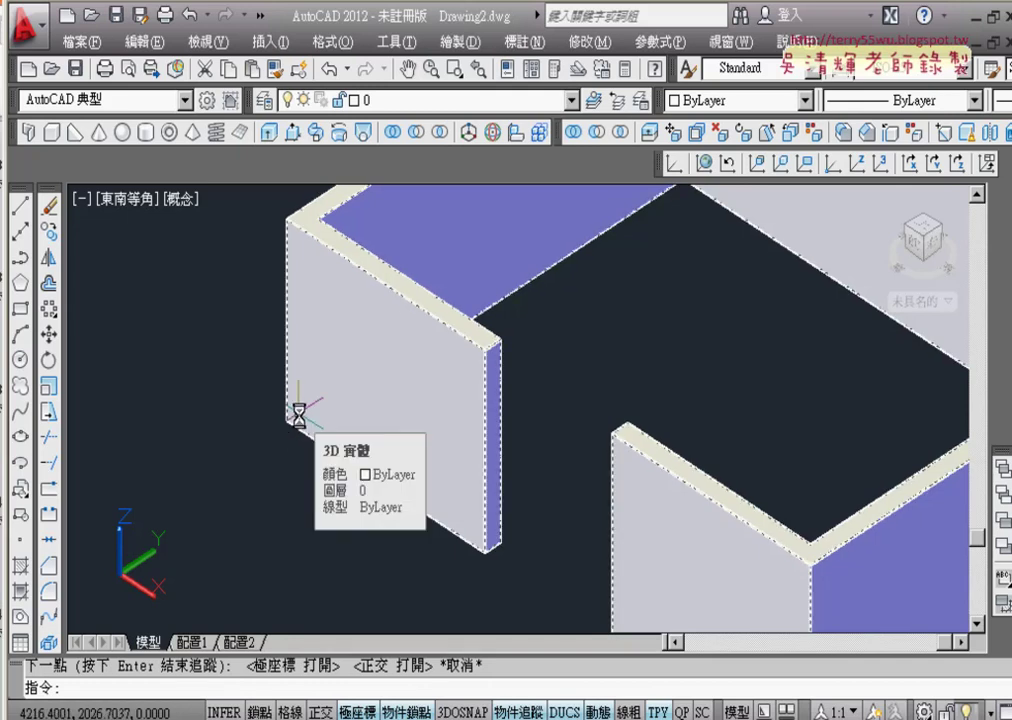
scroll(310, 405, up, 1)
scroll(314, 404, up, 2)
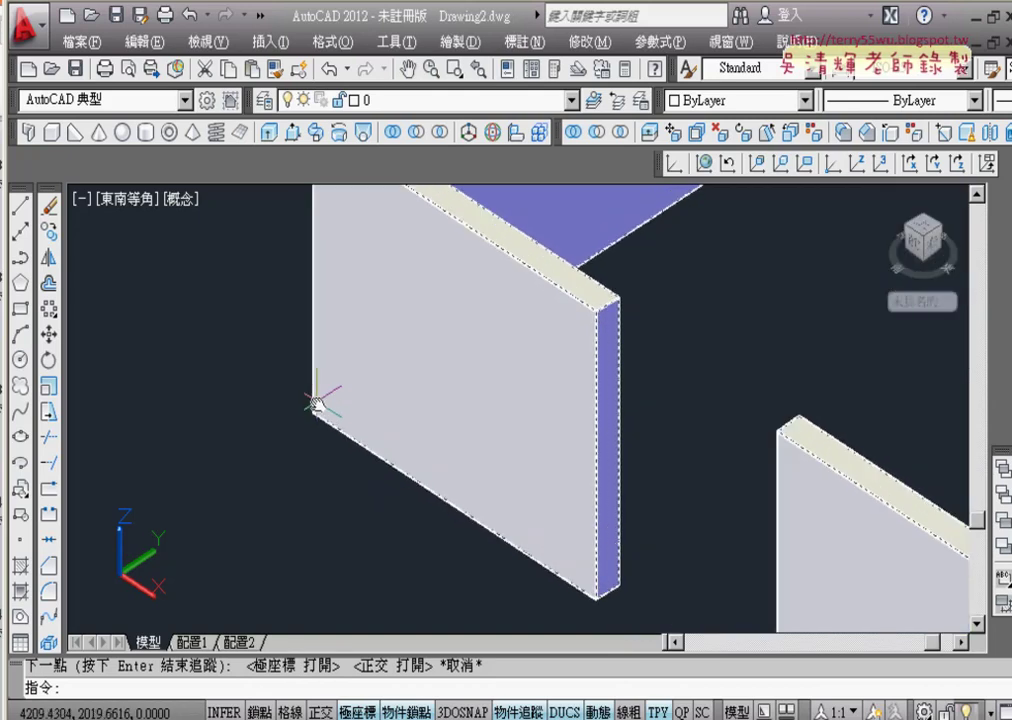
scroll(314, 404, up, 1)
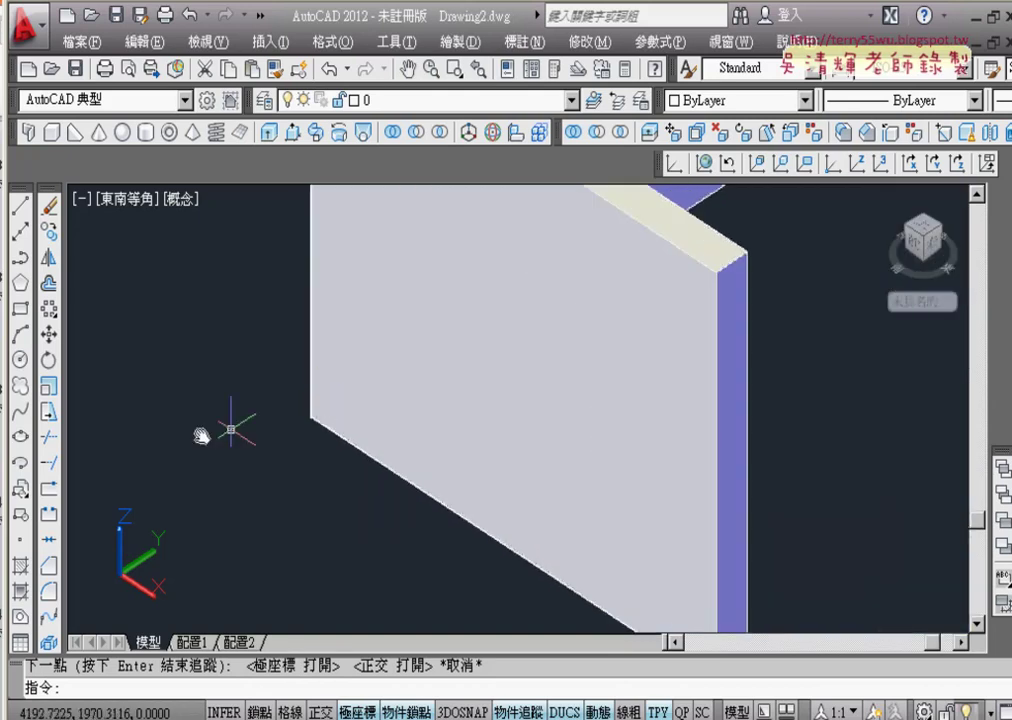
click(18, 310)
click(311, 417)
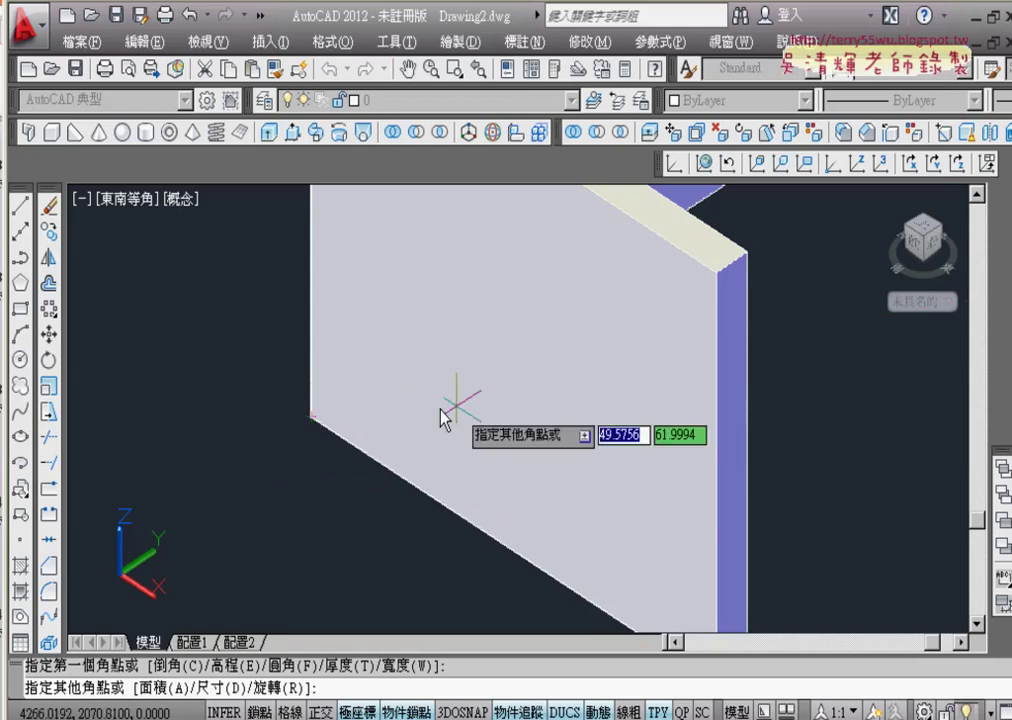
key(Escape)
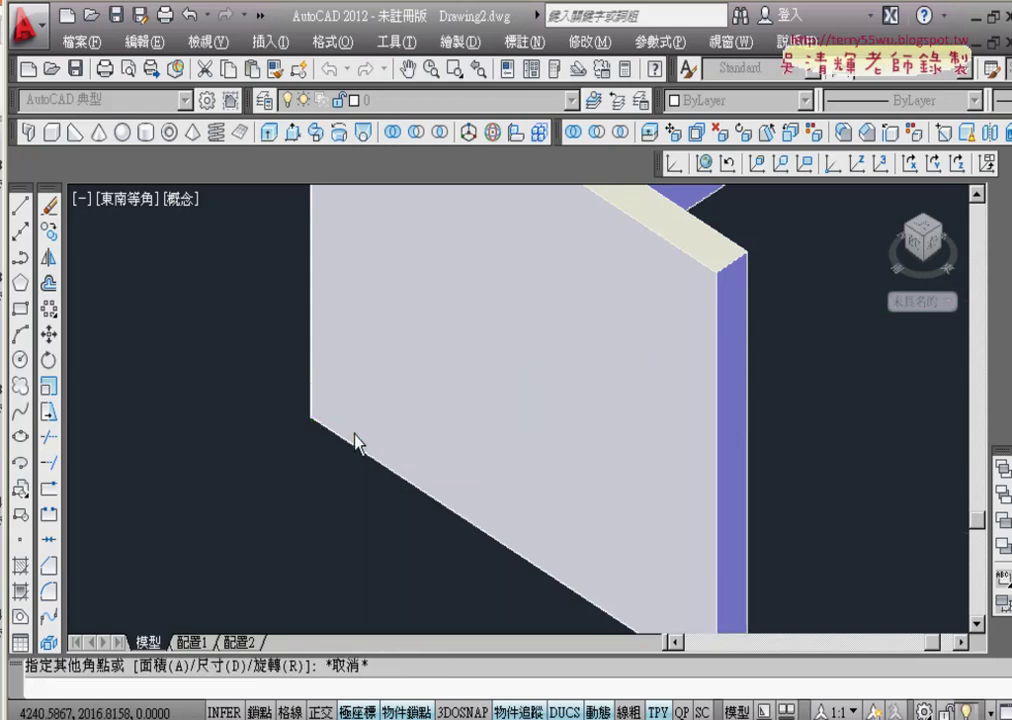
With Dynamic UCS on, draw a 200 × 140 rectangle from the wall's lower corner
click(20, 311)
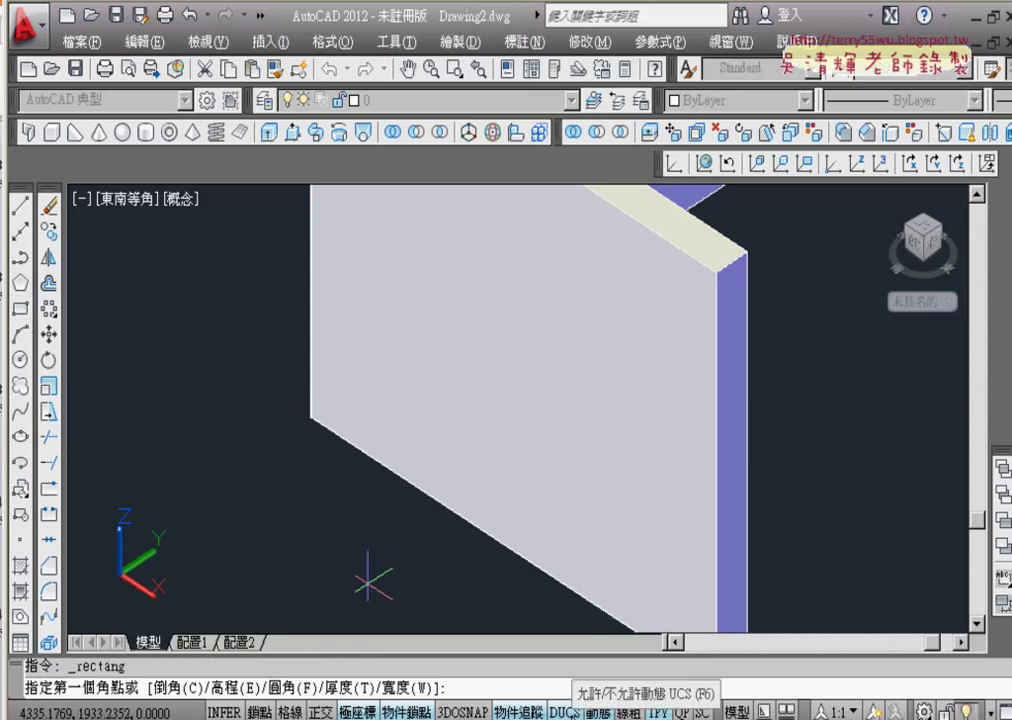
click(563, 711)
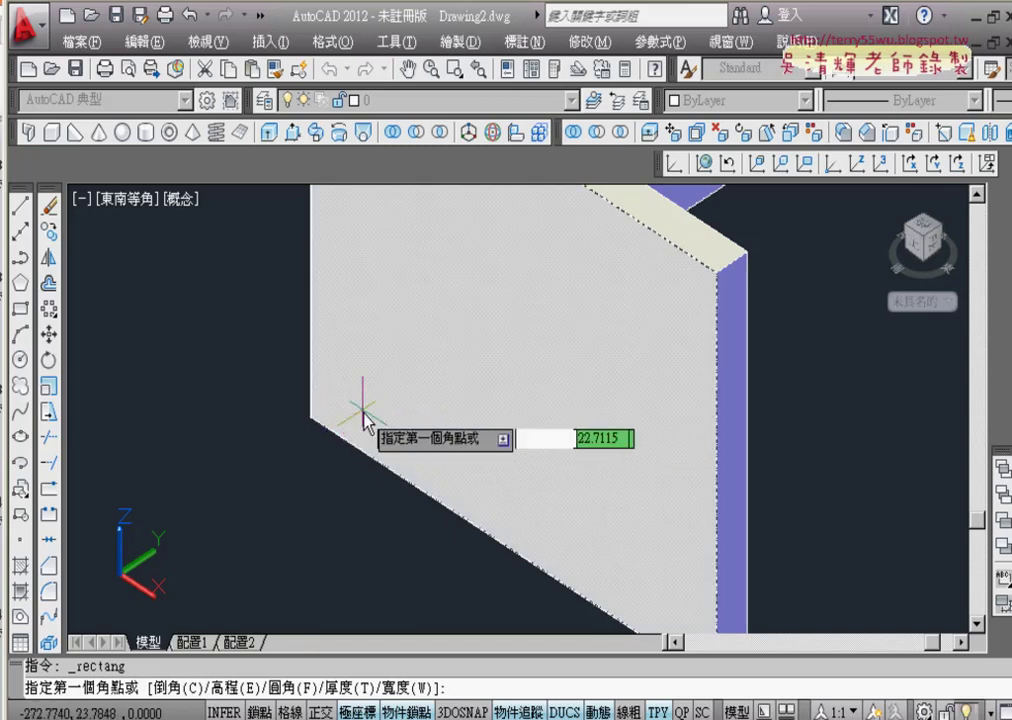
click(311, 416)
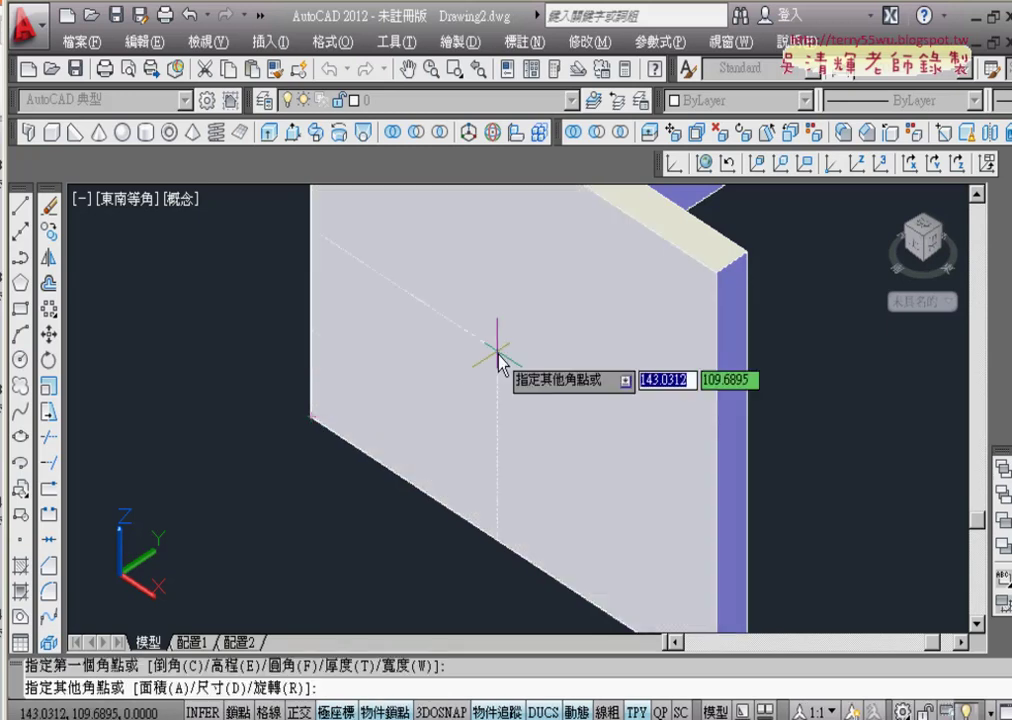
text(@)
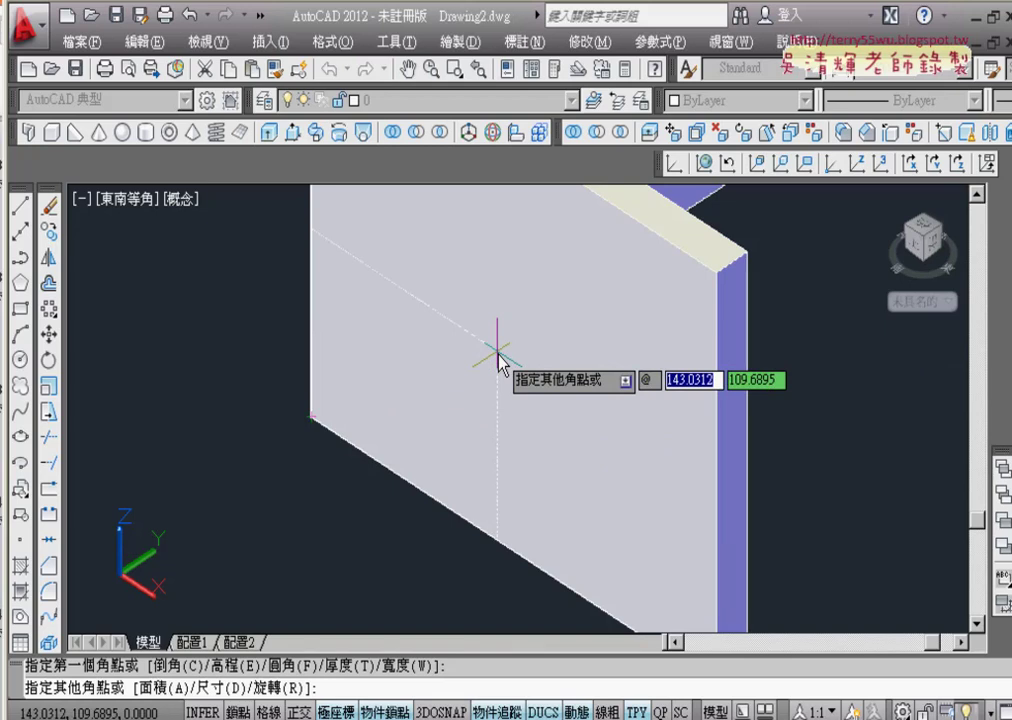
text(00)
key(Tab)
text(140)
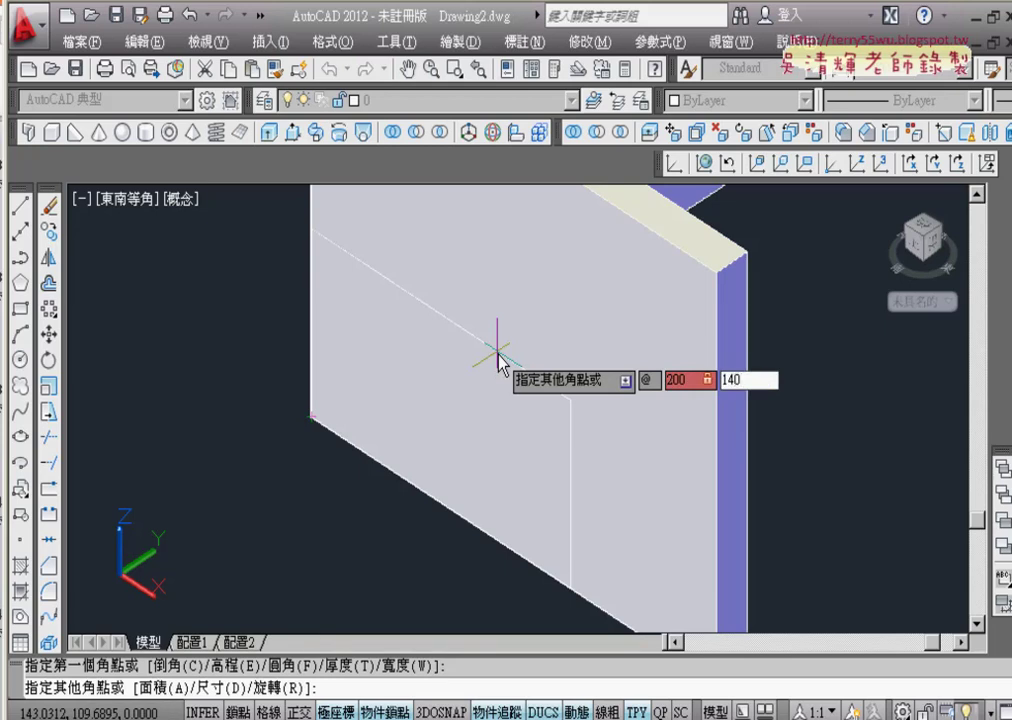
key(Return)
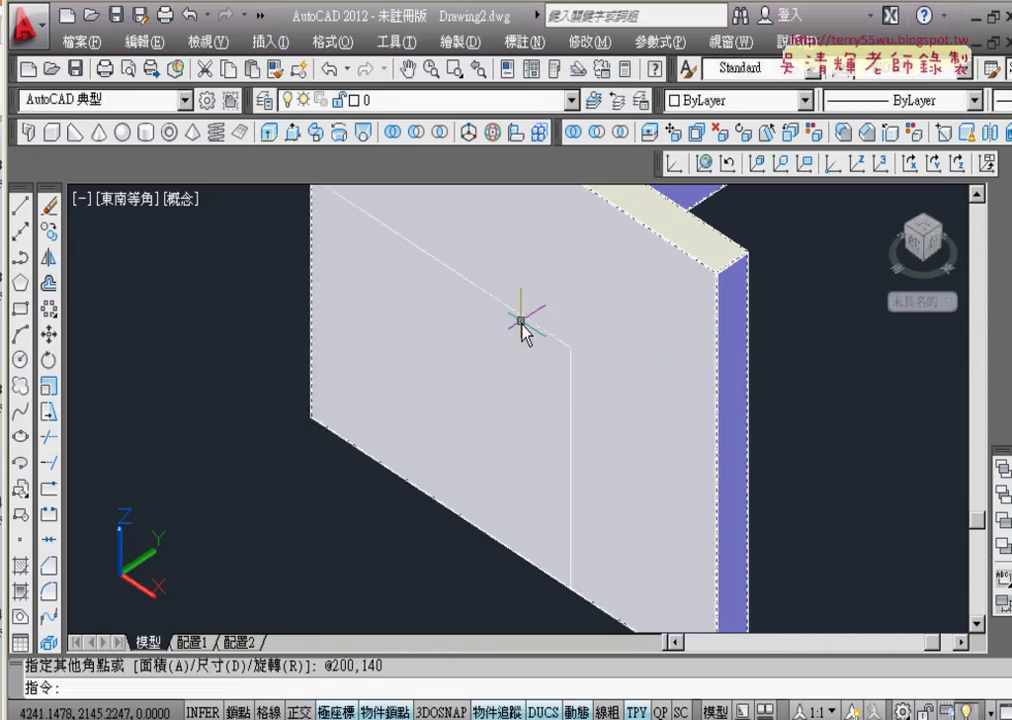
Select and clear the outline polyline and the wall solid to inspect them
click(520, 318)
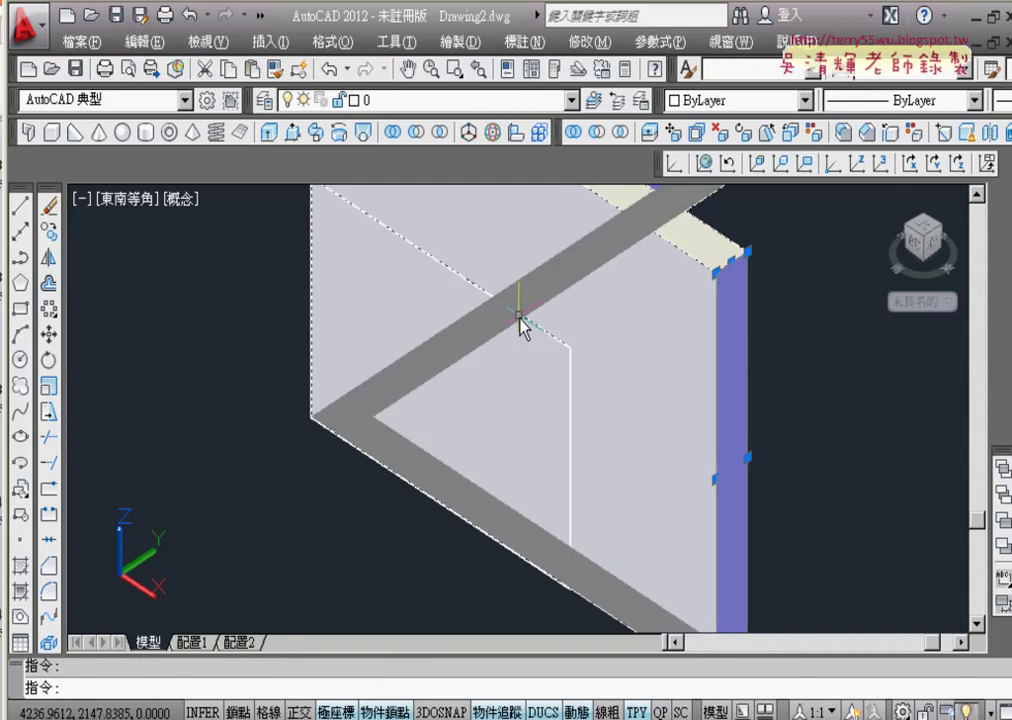
key(Escape)
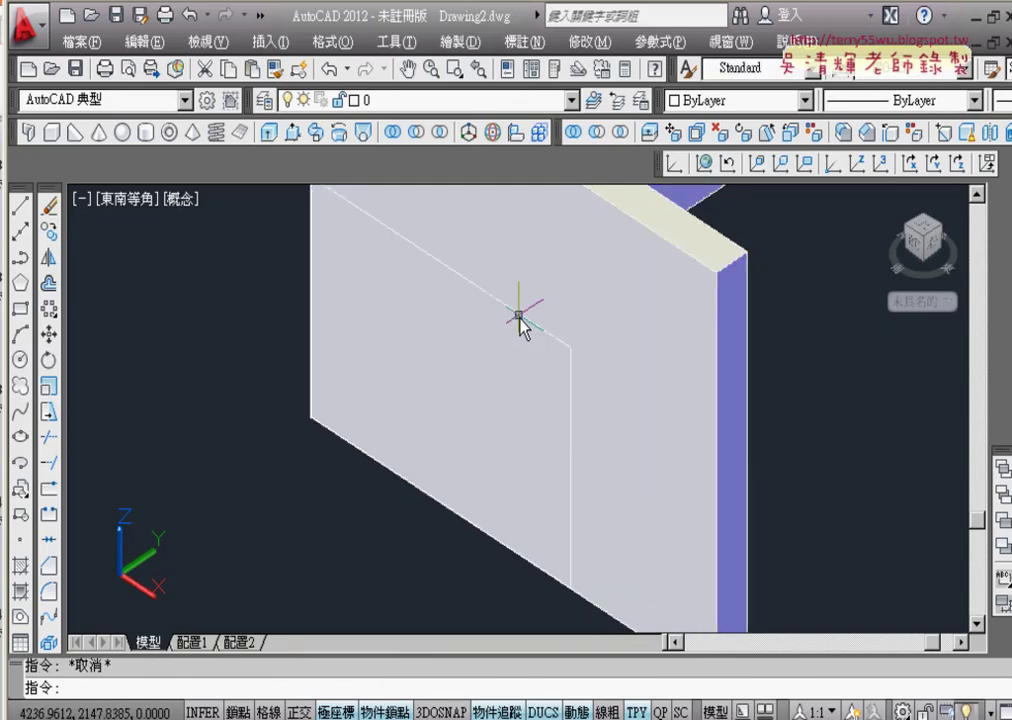
click(520, 318)
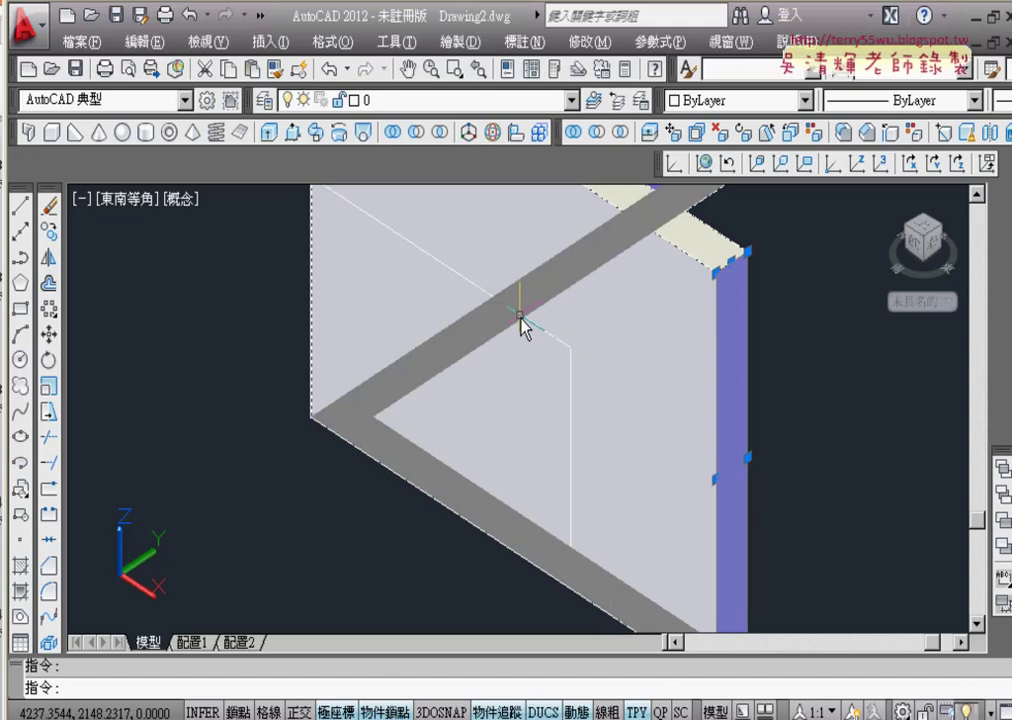
scroll(520, 318, down, 2)
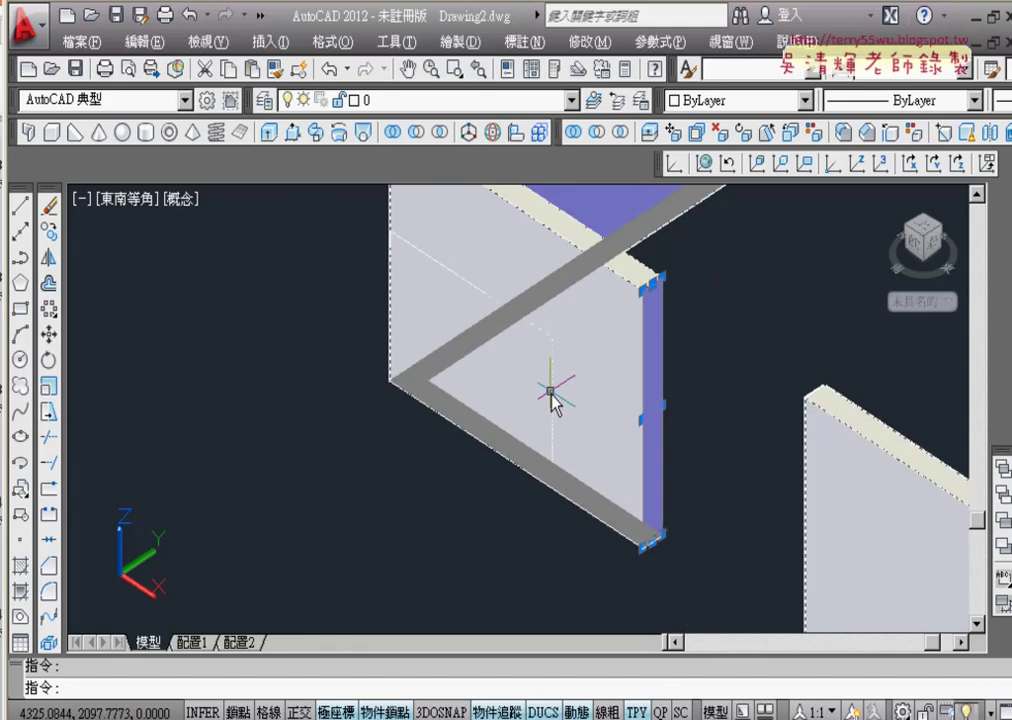
key(Escape)
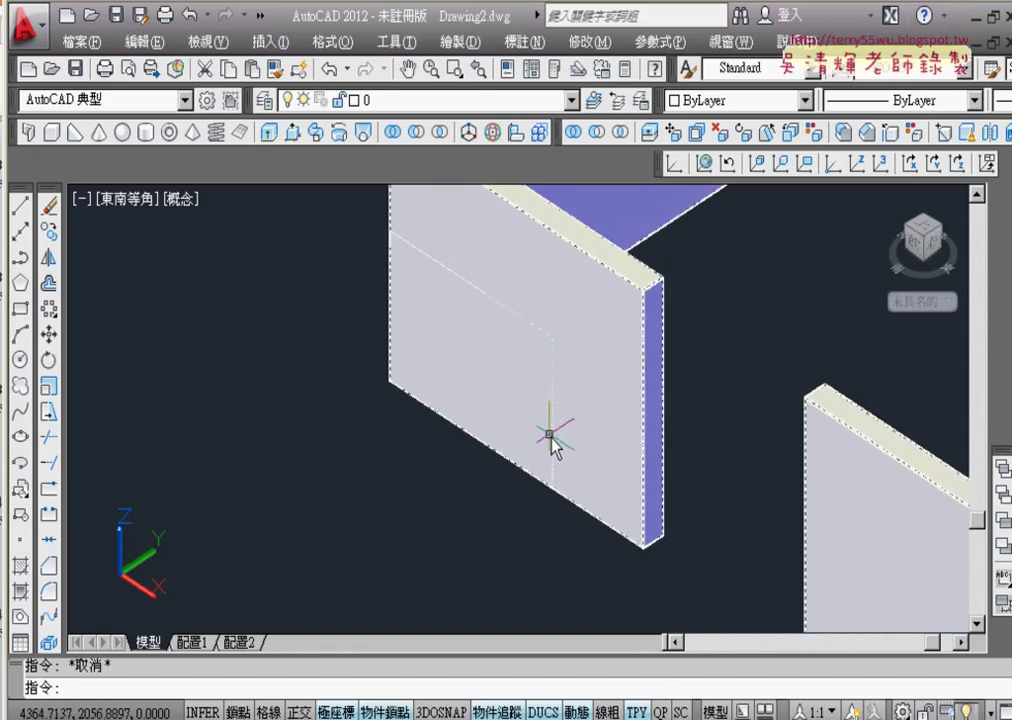
scroll(549, 437, up, 2)
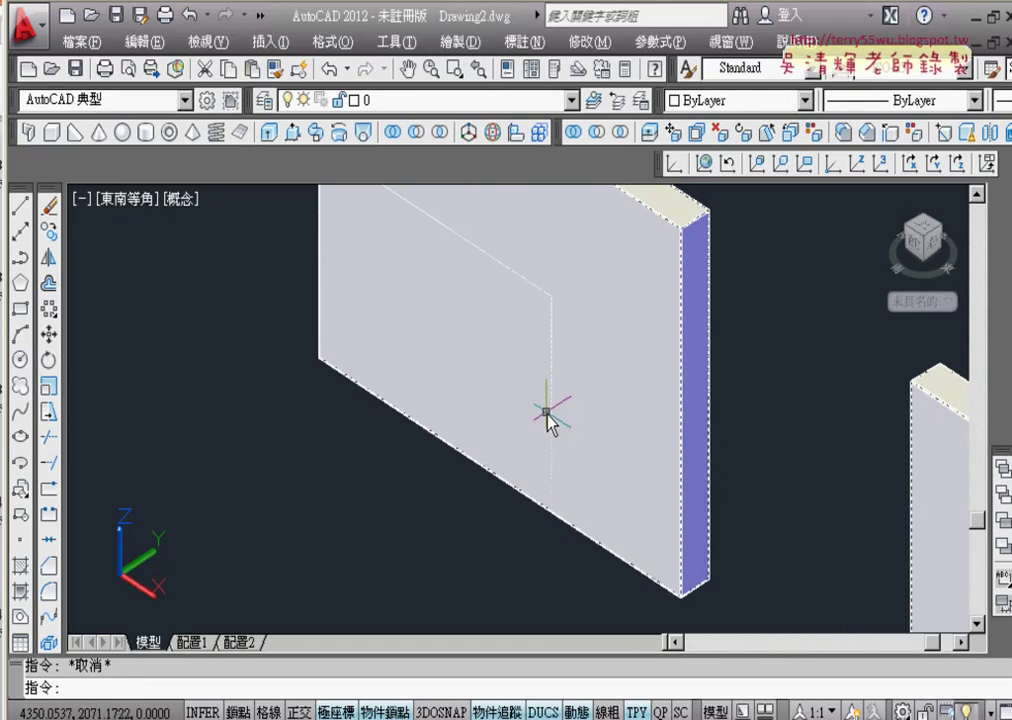
click(554, 408)
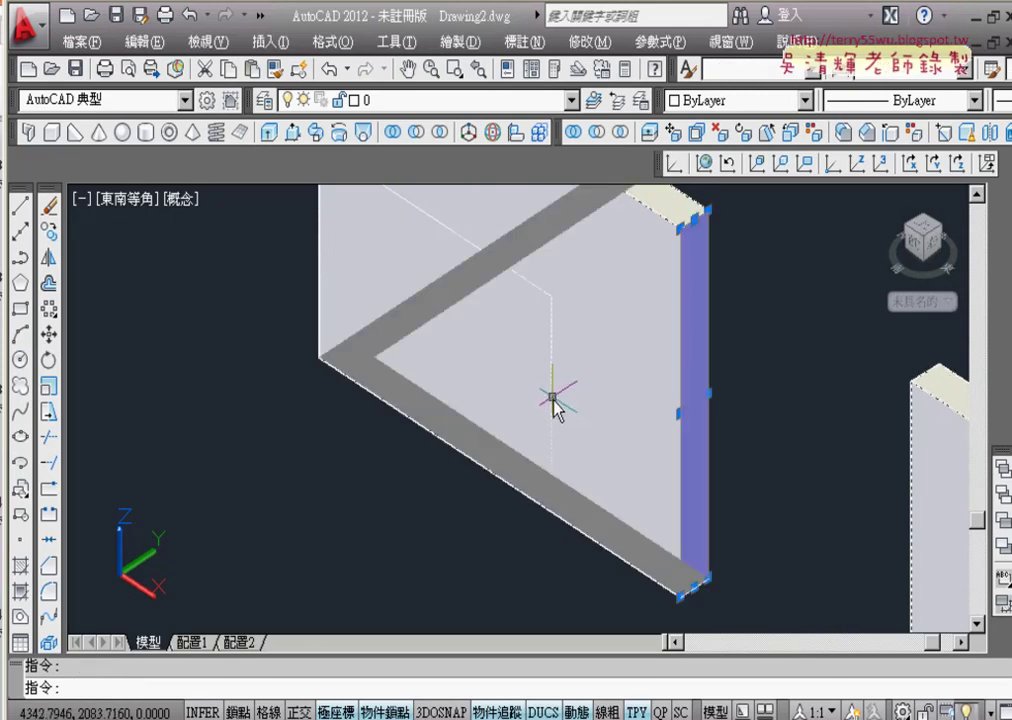
scroll(400, 450, down, 3)
scroll(361, 490, up, 5)
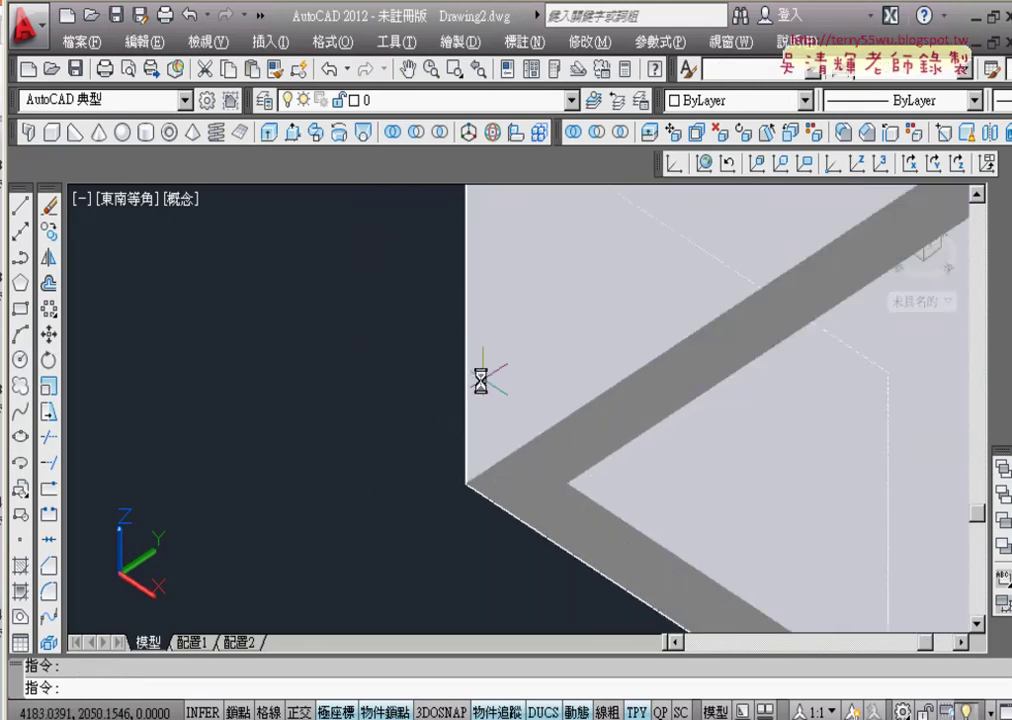
Switch the visual style to 2D Wireframe and zoom out to the wall with the rectangle
click(181, 199)
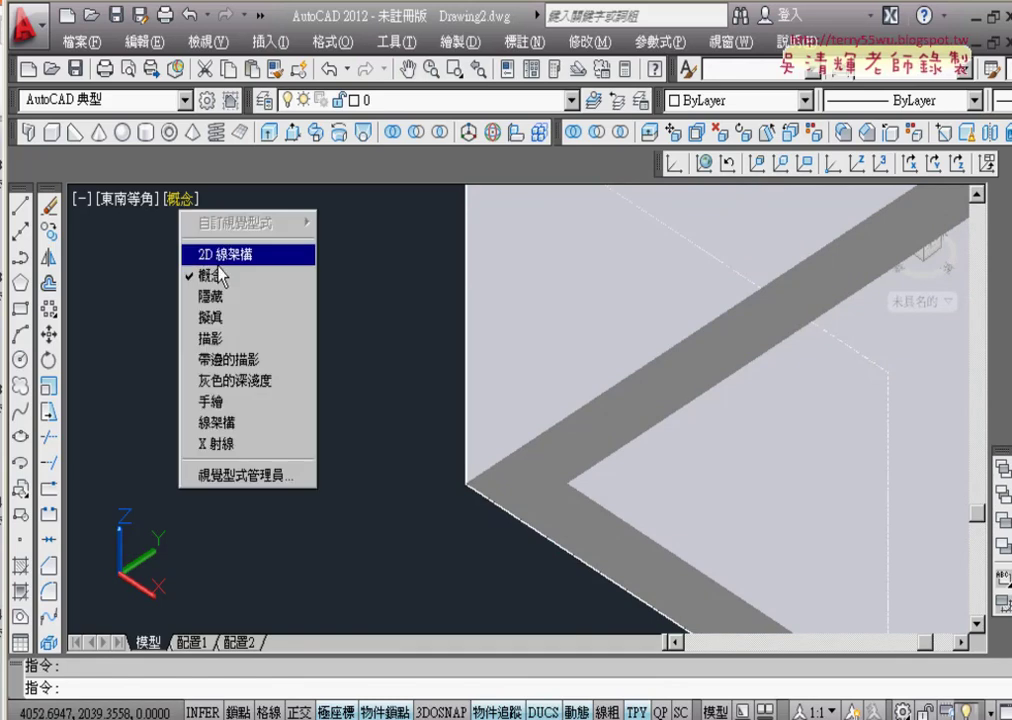
click(220, 256)
scroll(219, 364, down, 2)
scroll(163, 366, down, 2)
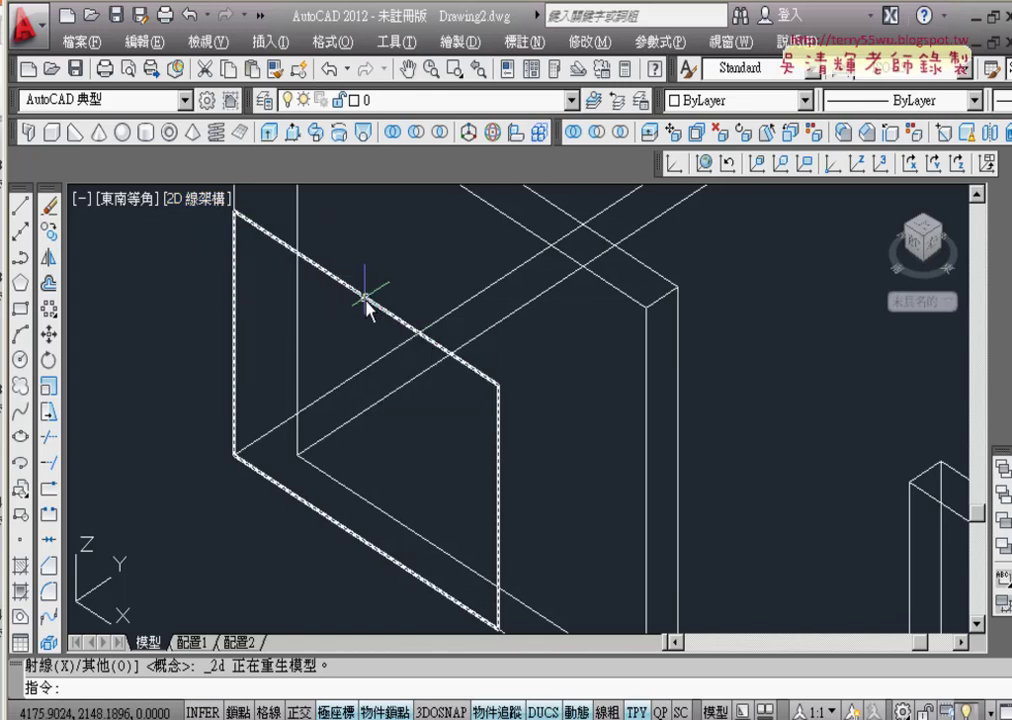
scroll(366, 298, down, 2)
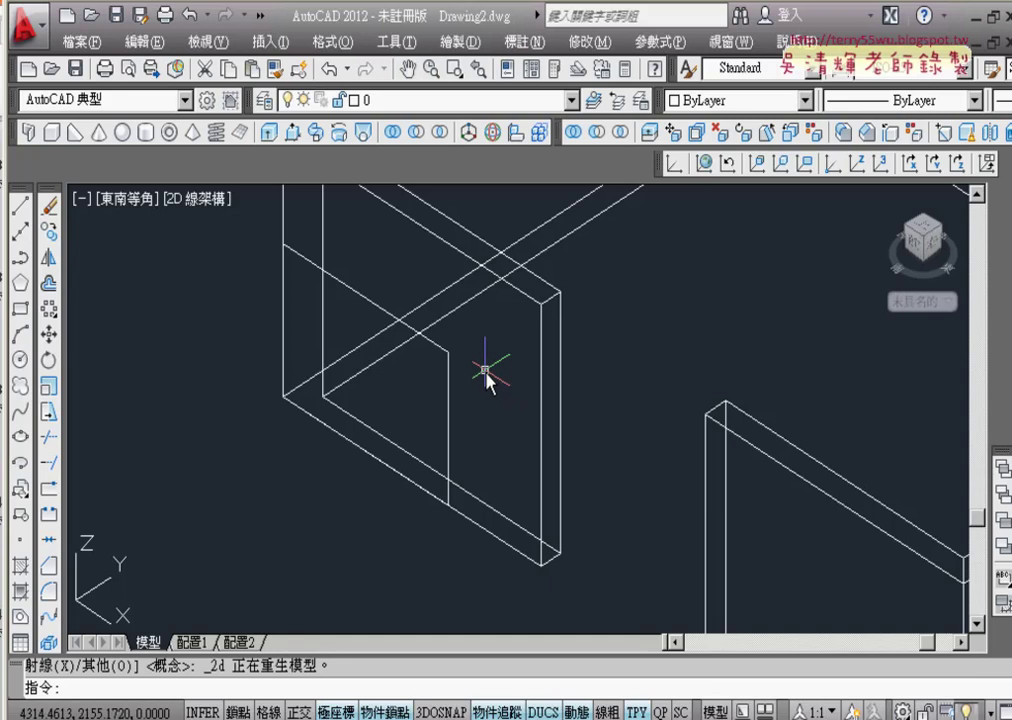
Move the window rectangle 50 units along the wall
click(392, 325)
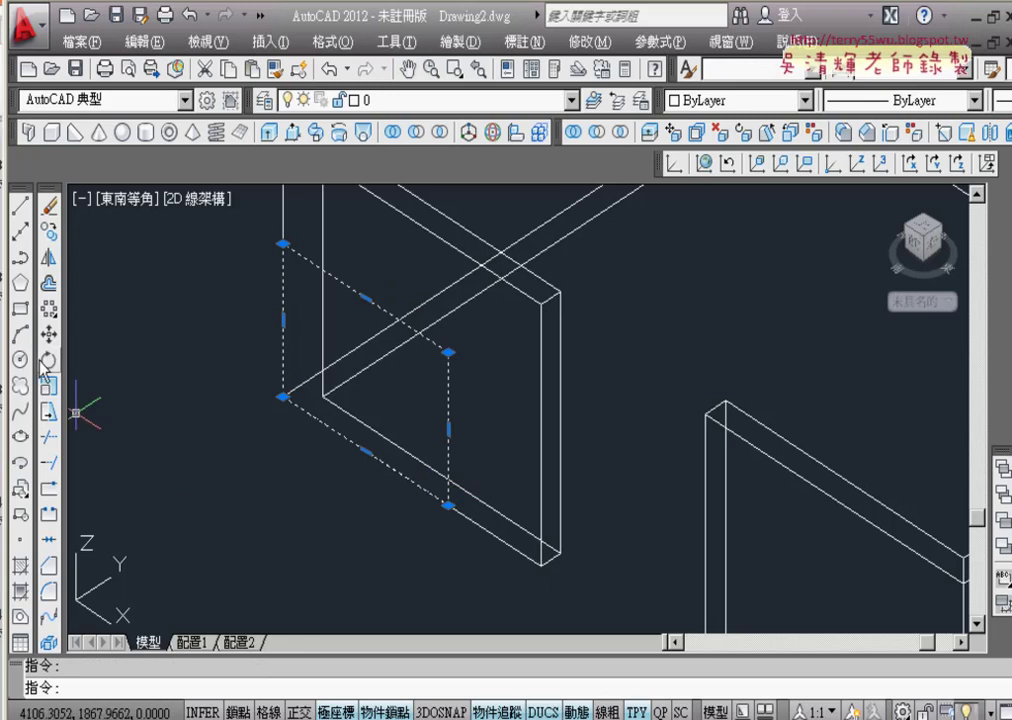
click(48, 334)
click(448, 505)
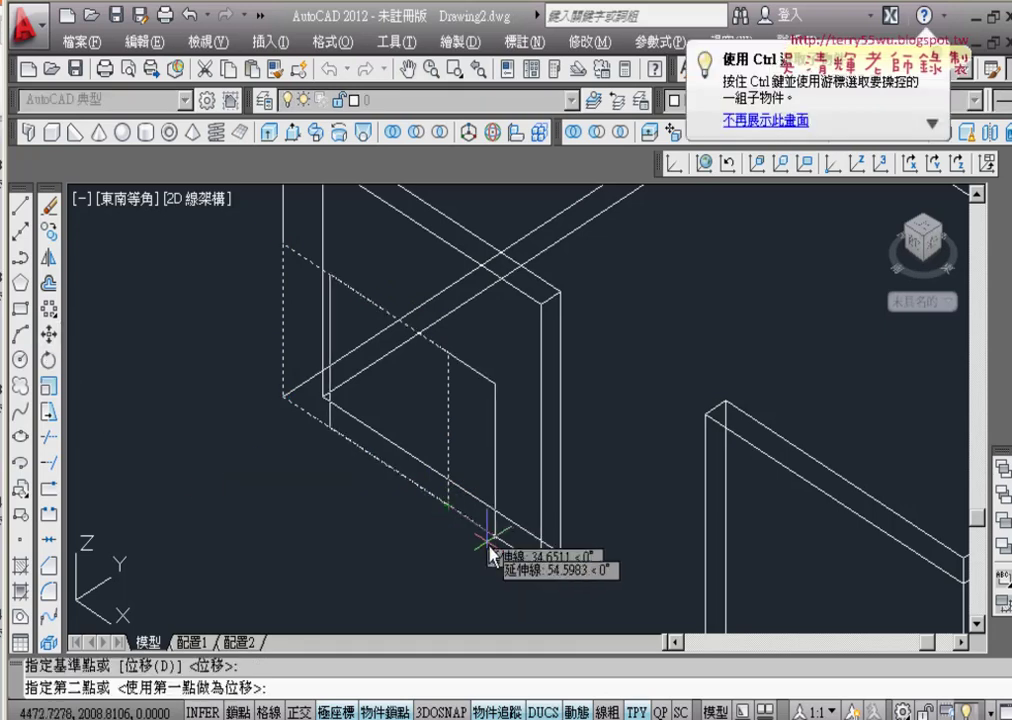
text(50)
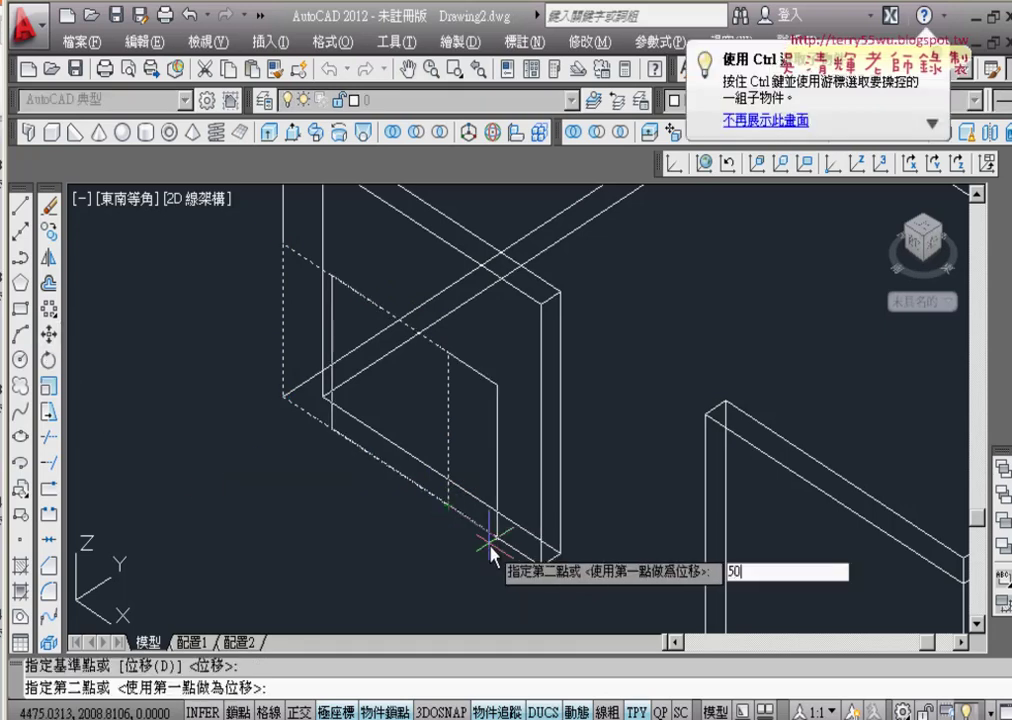
key(Return)
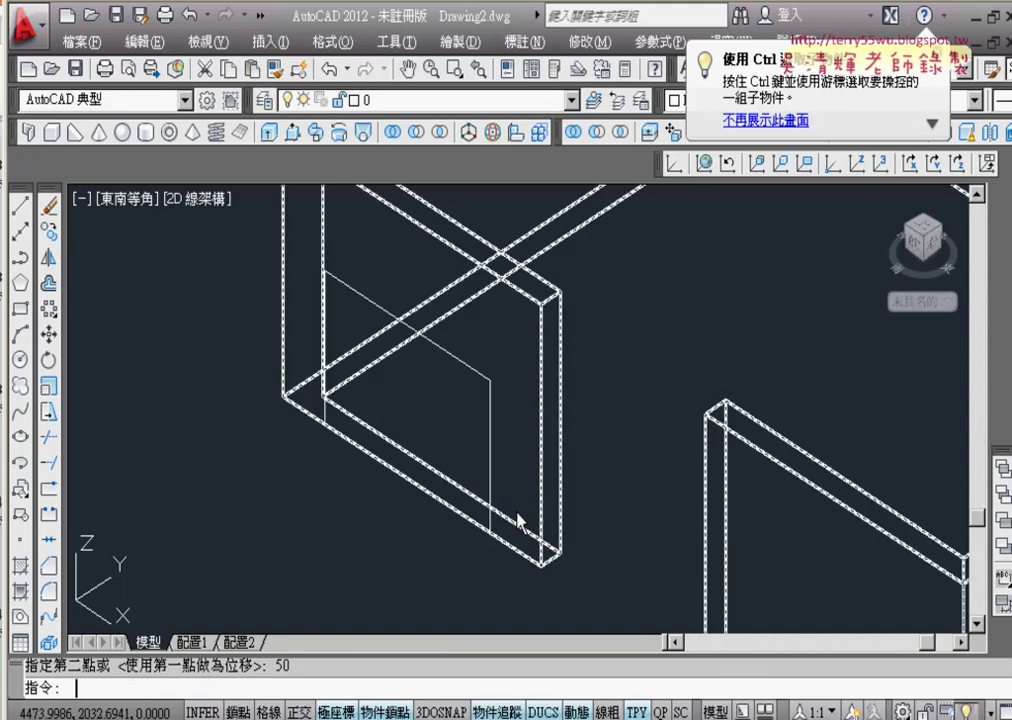
Move the window rectangle 50 units up from its lower corner
key(Return)
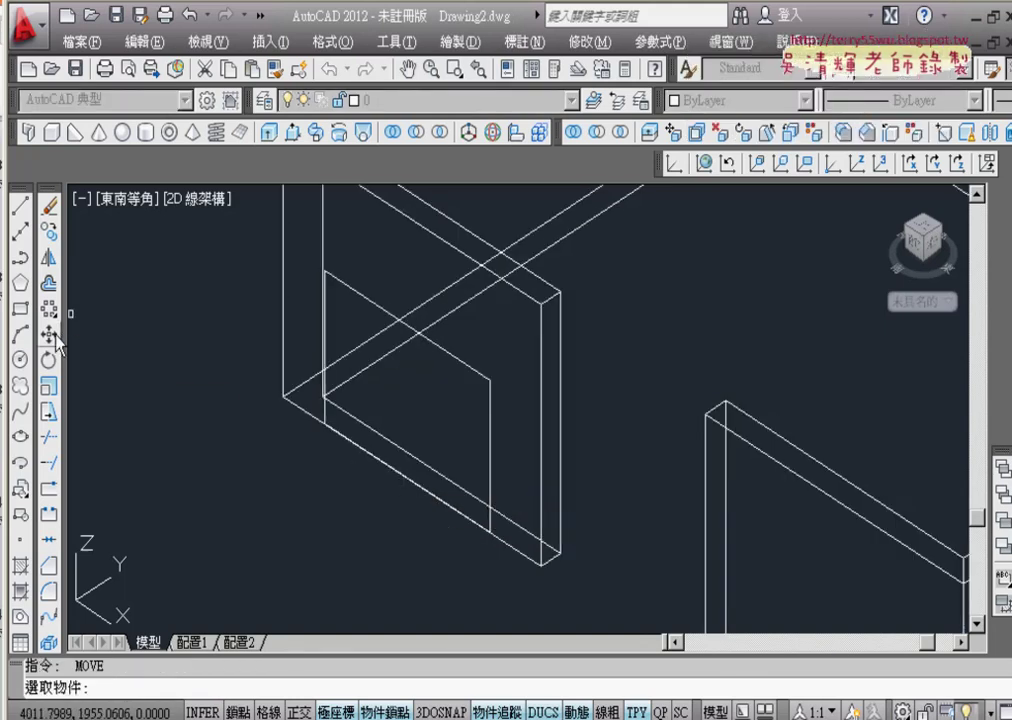
click(48, 334)
click(487, 467)
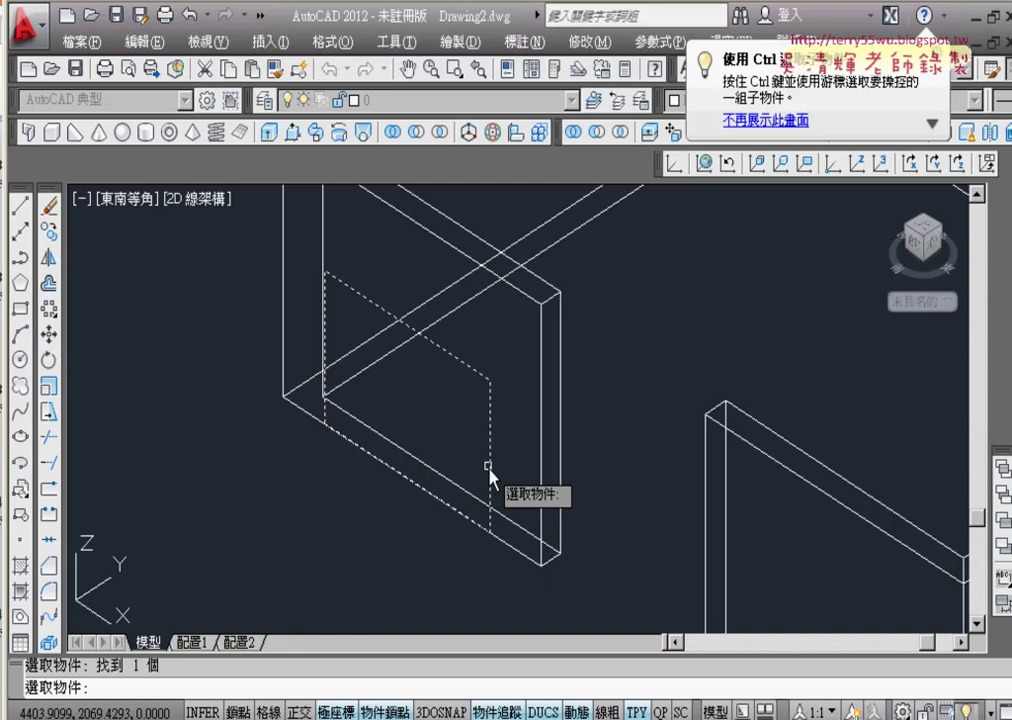
key(Return)
click(490, 533)
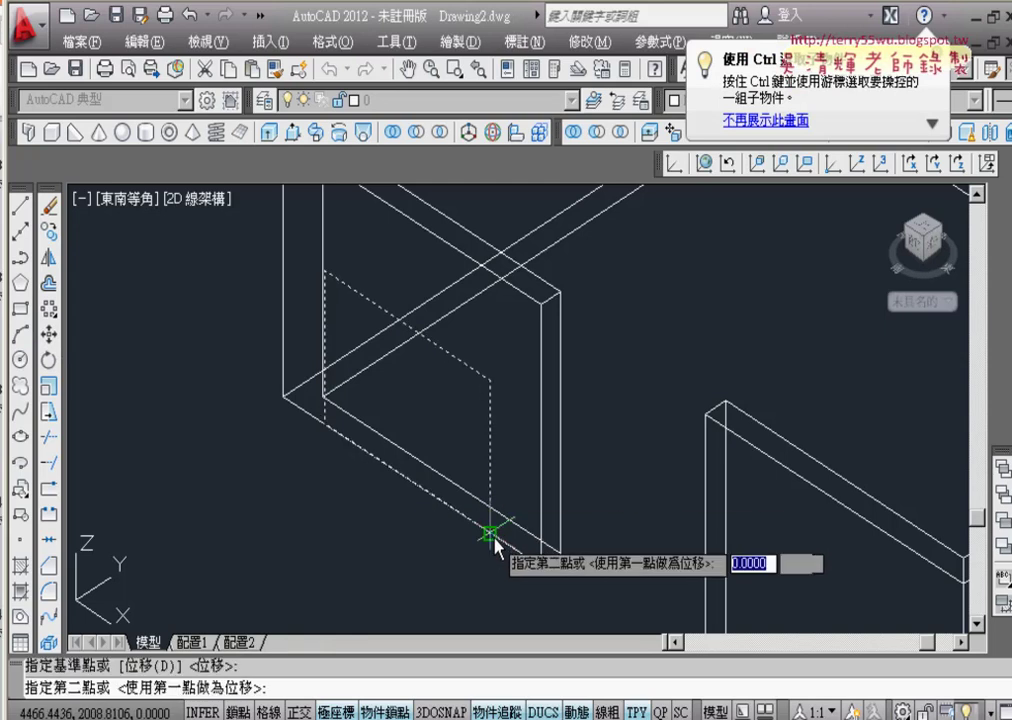
text(50)
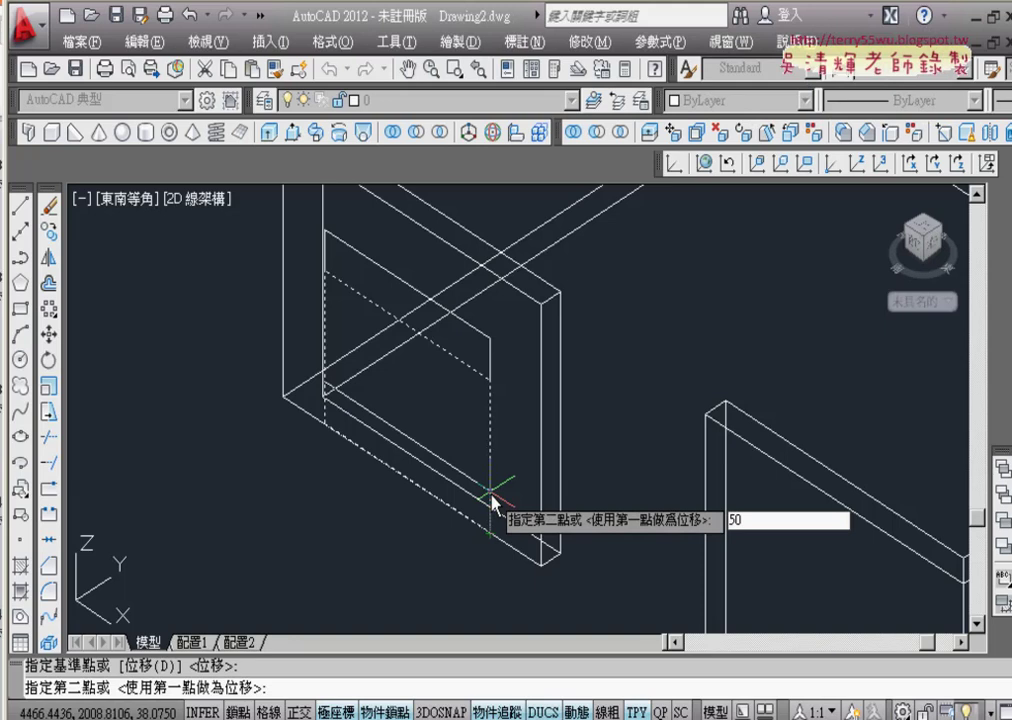
key(Return)
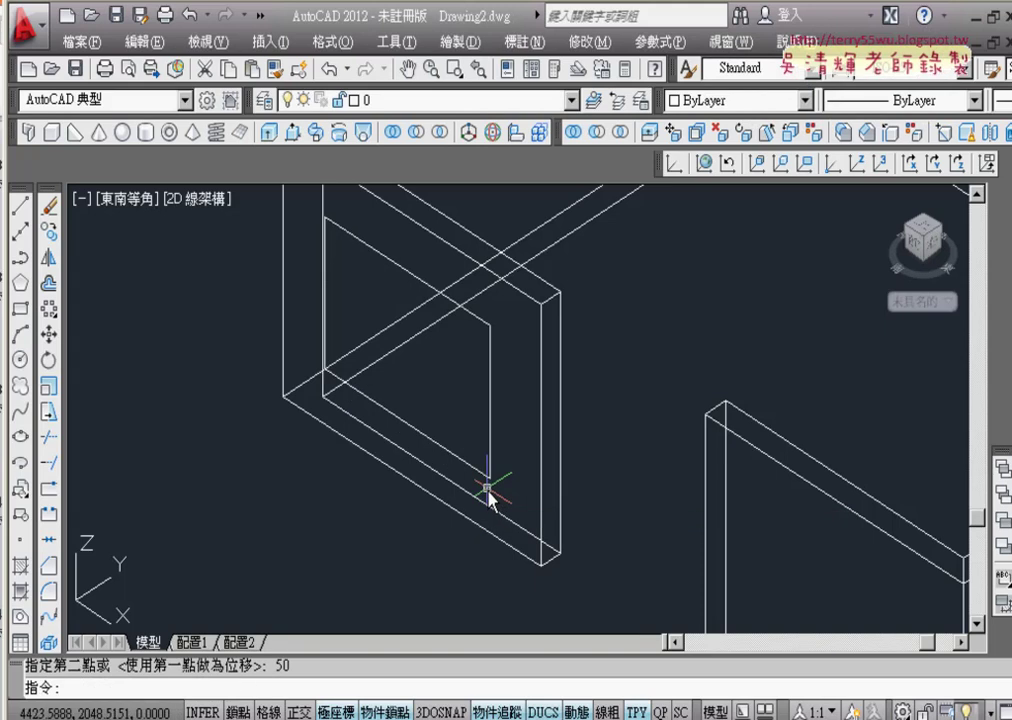
scroll(510, 495, down, 3)
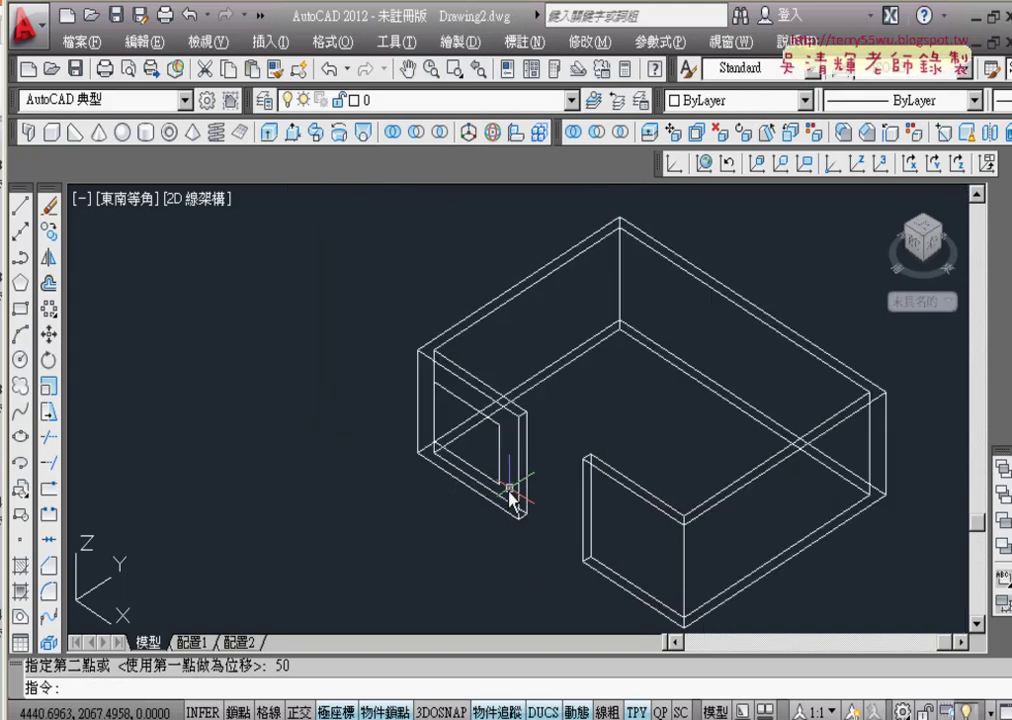
Mirror the window rectangle about a line through the wall midpoint, keeping the original
click(48, 259)
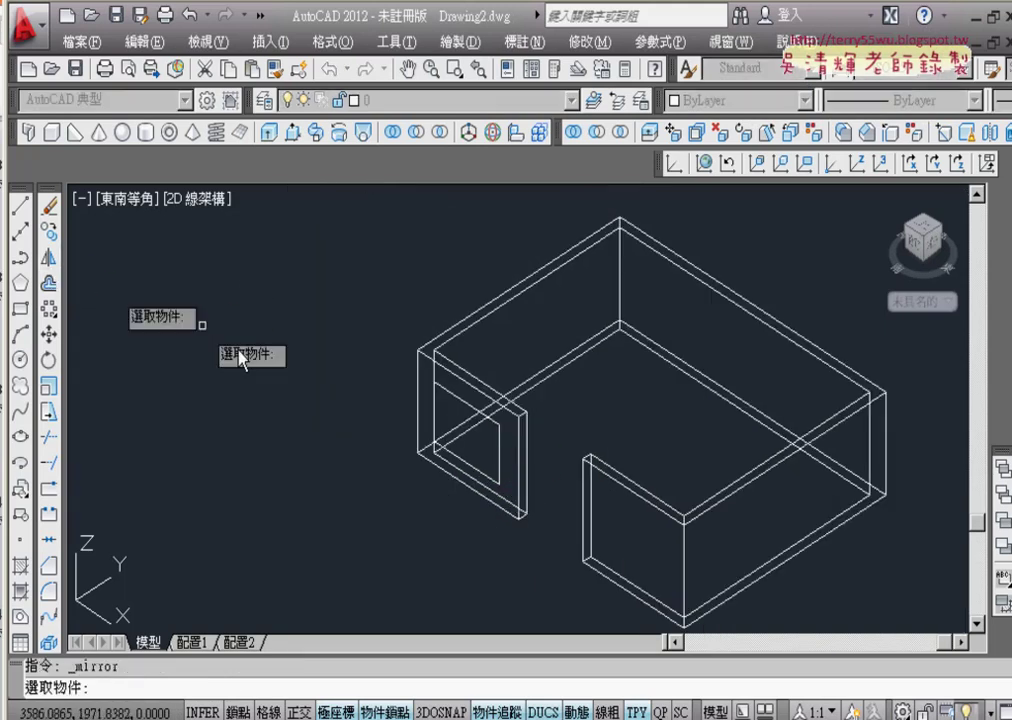
click(499, 470)
key(Return)
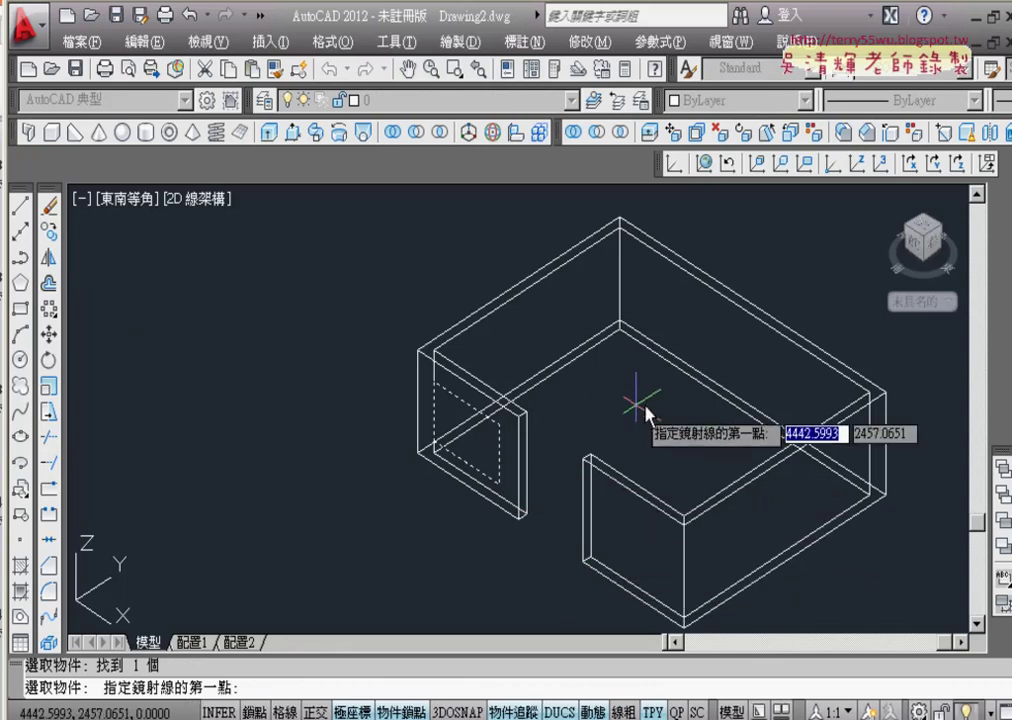
click(745, 412)
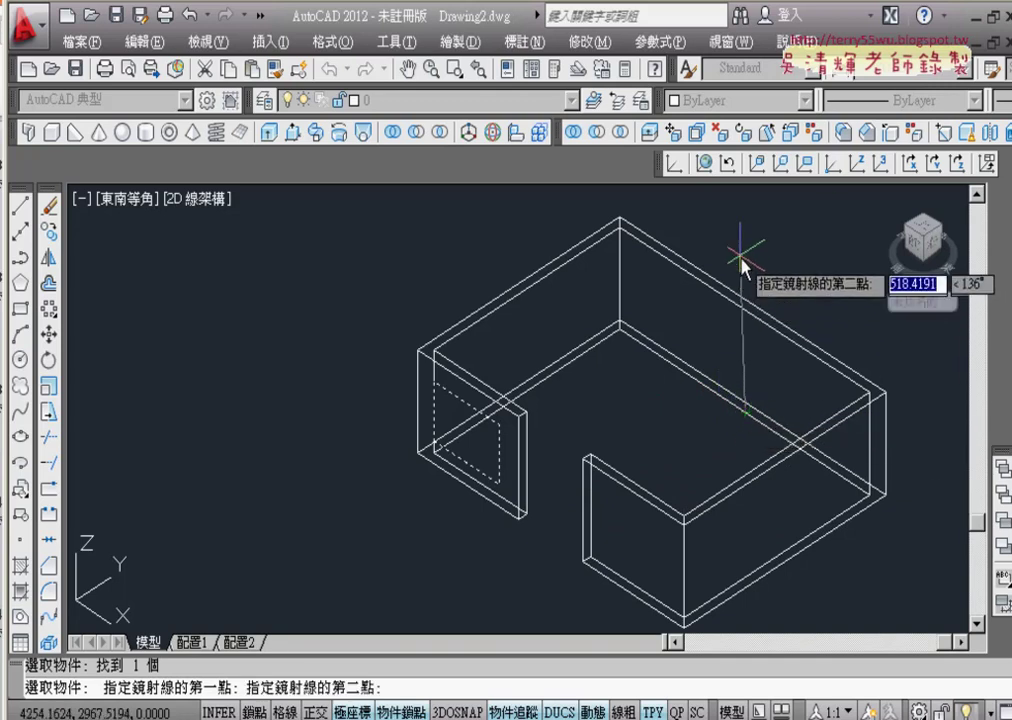
middle_drag(714, 357, 553, 357)
scroll(486, 355, down, 2)
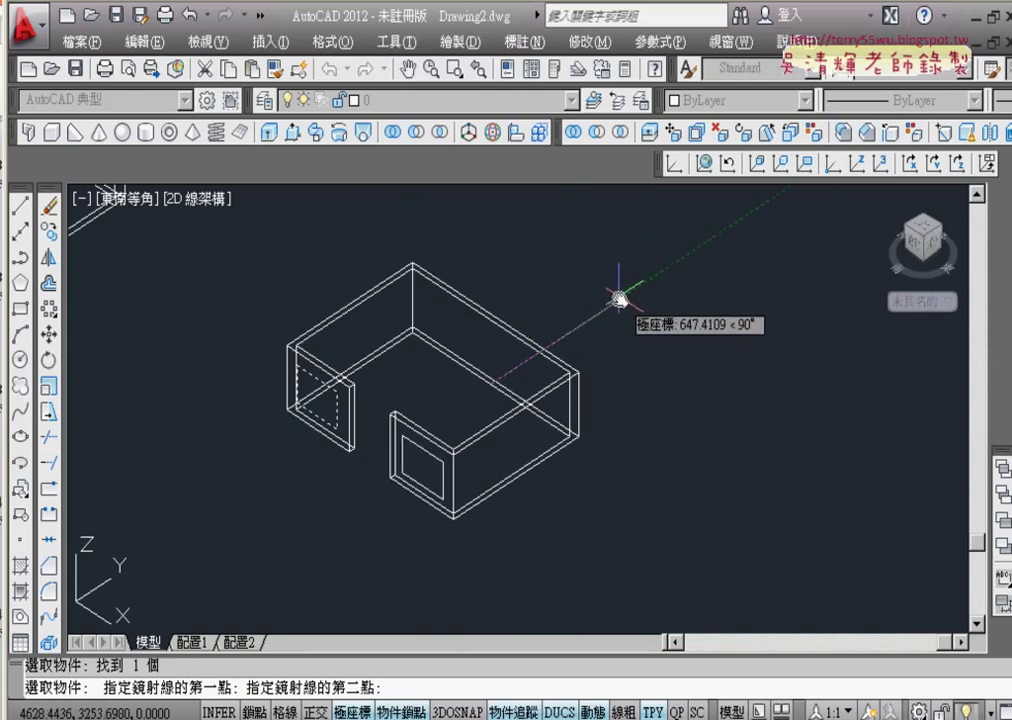
click(622, 299)
key(Return)
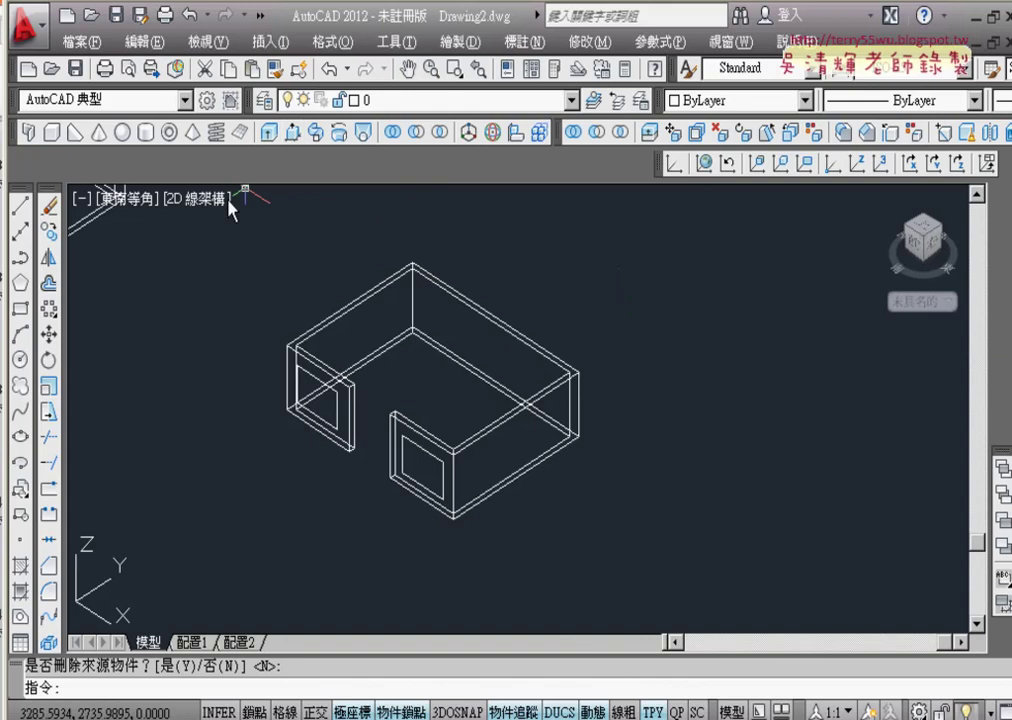
Switch to Conceptual style and presspull both window rectangles through the left and front walls
click(200, 199)
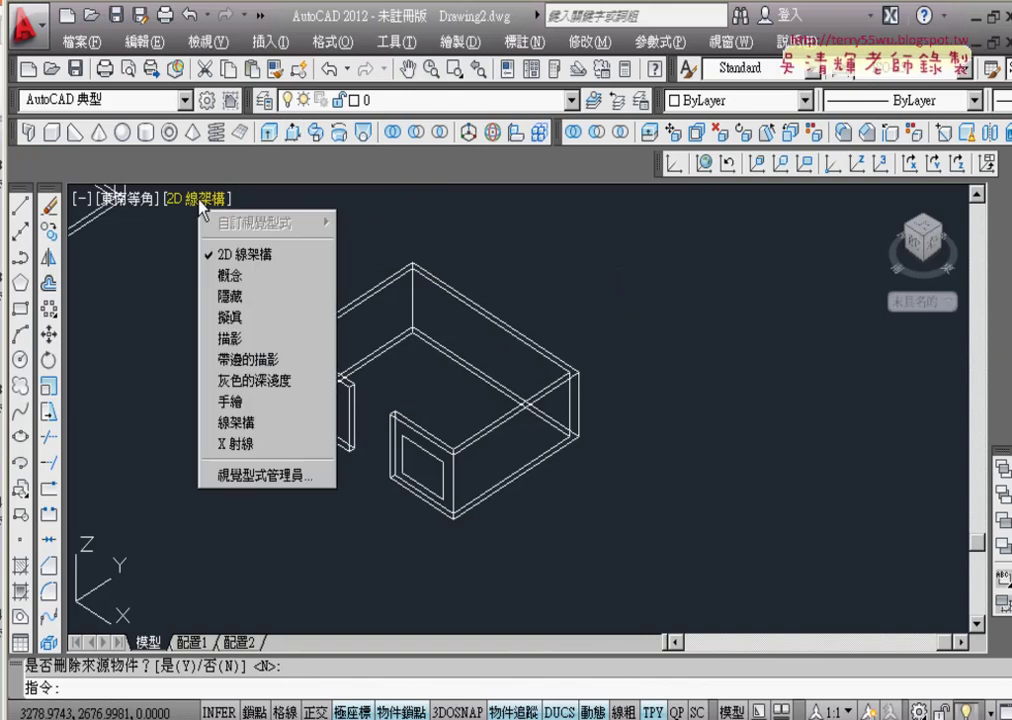
click(212, 280)
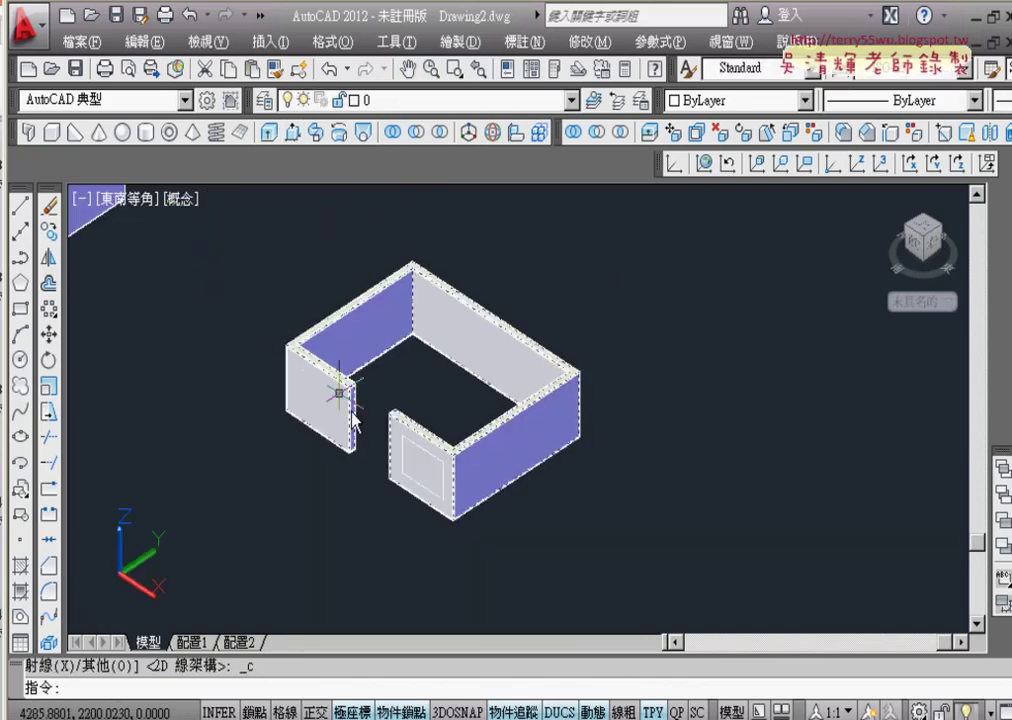
click(292, 131)
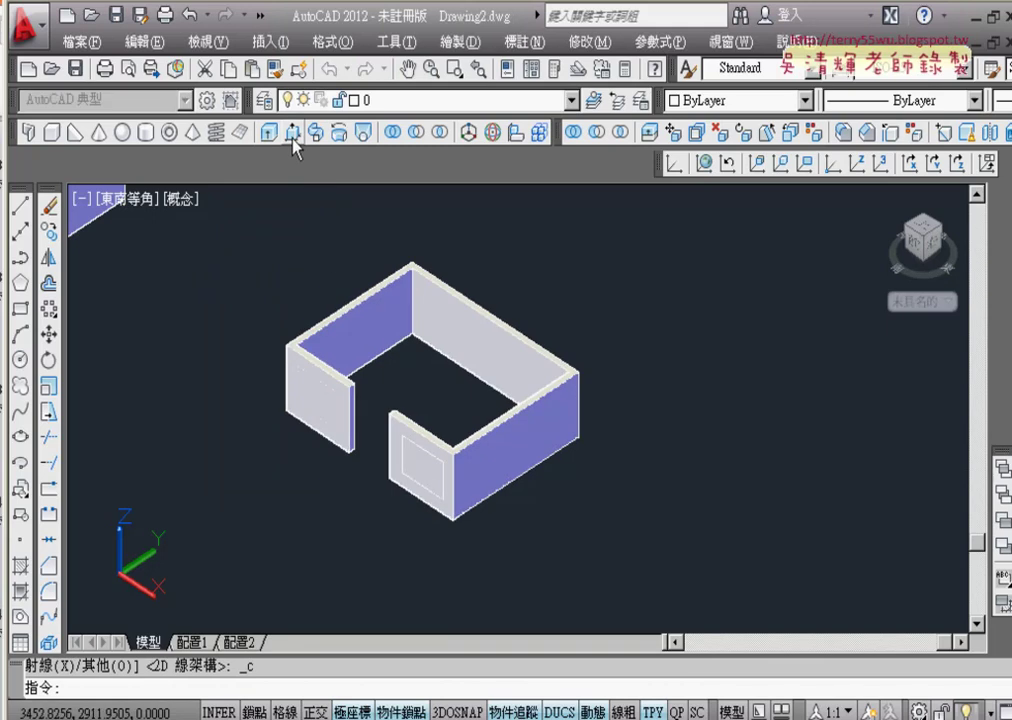
scroll(296, 409, up, 4)
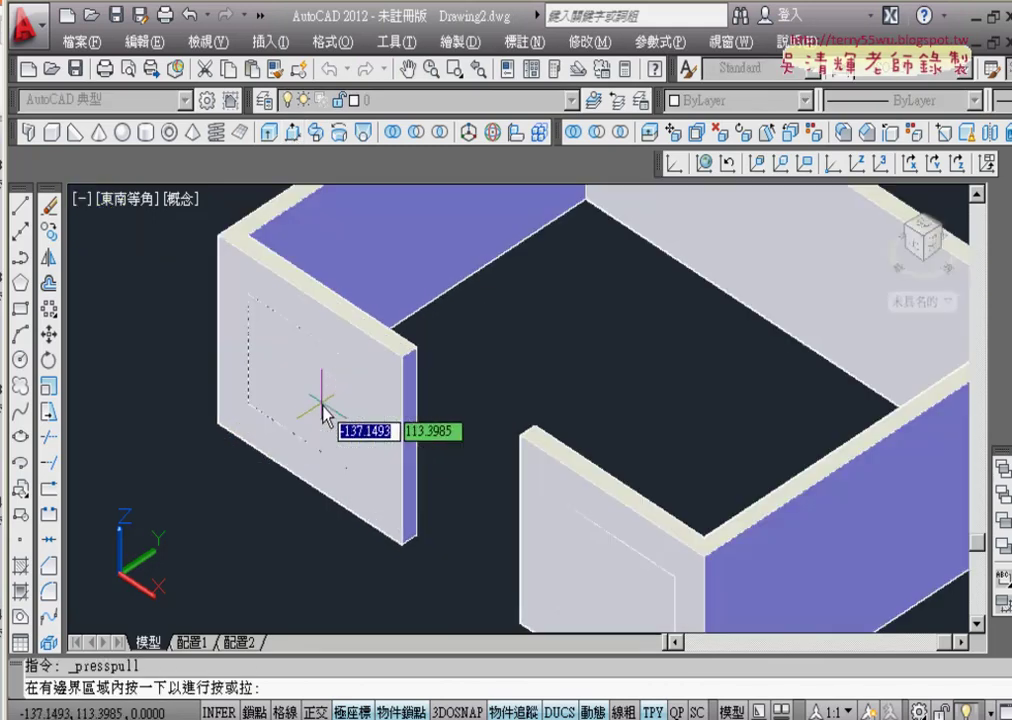
click(325, 412)
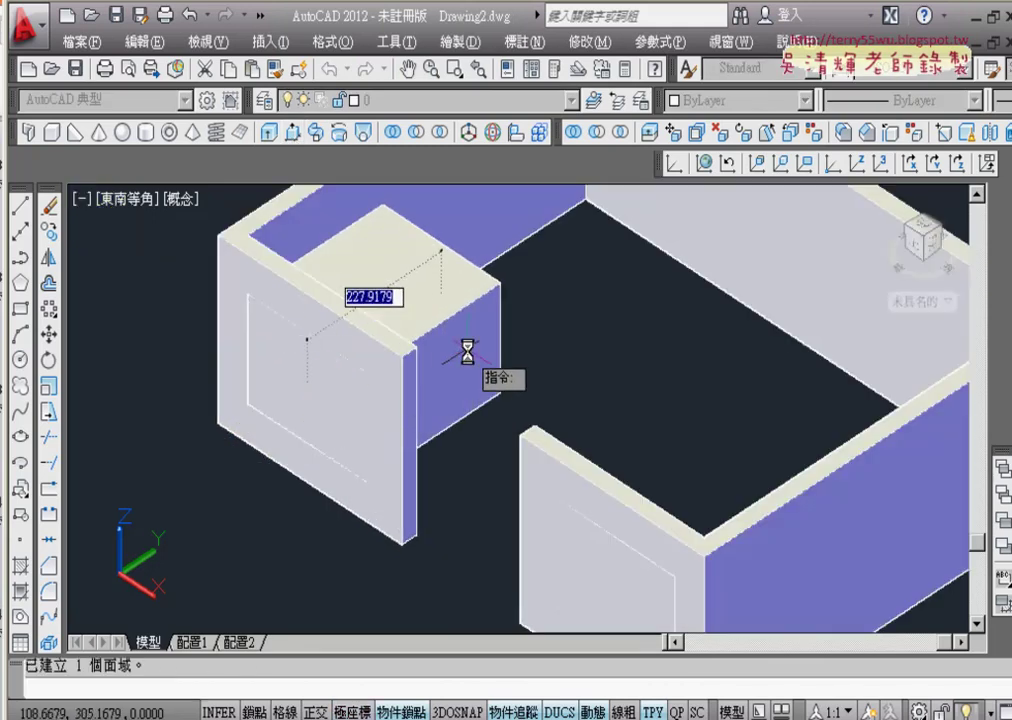
key(Return)
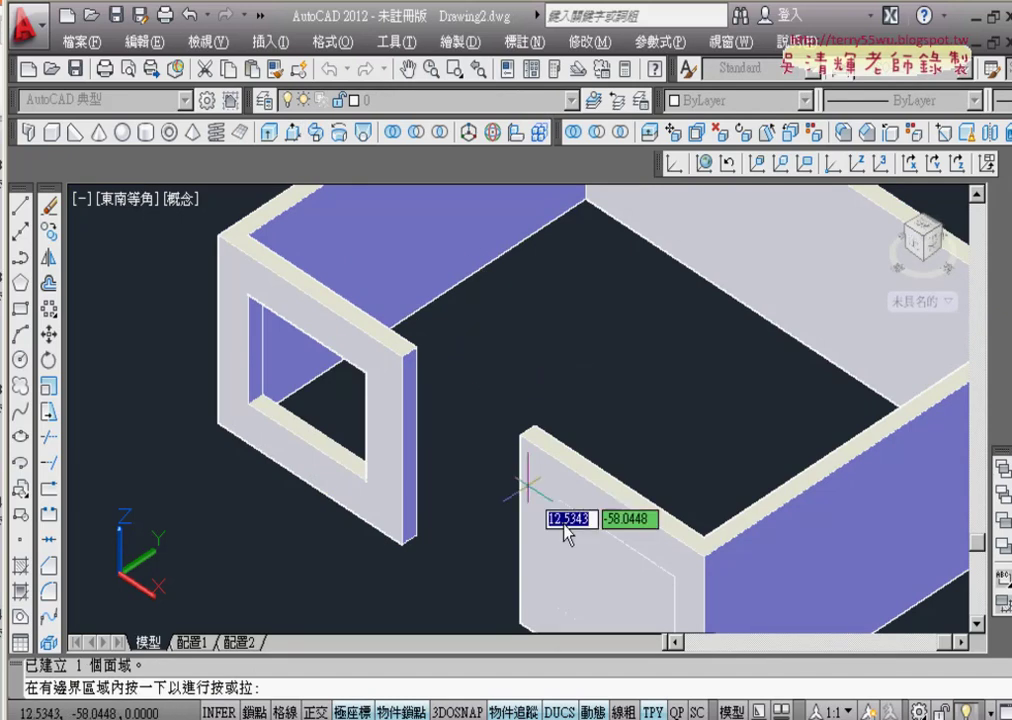
click(612, 548)
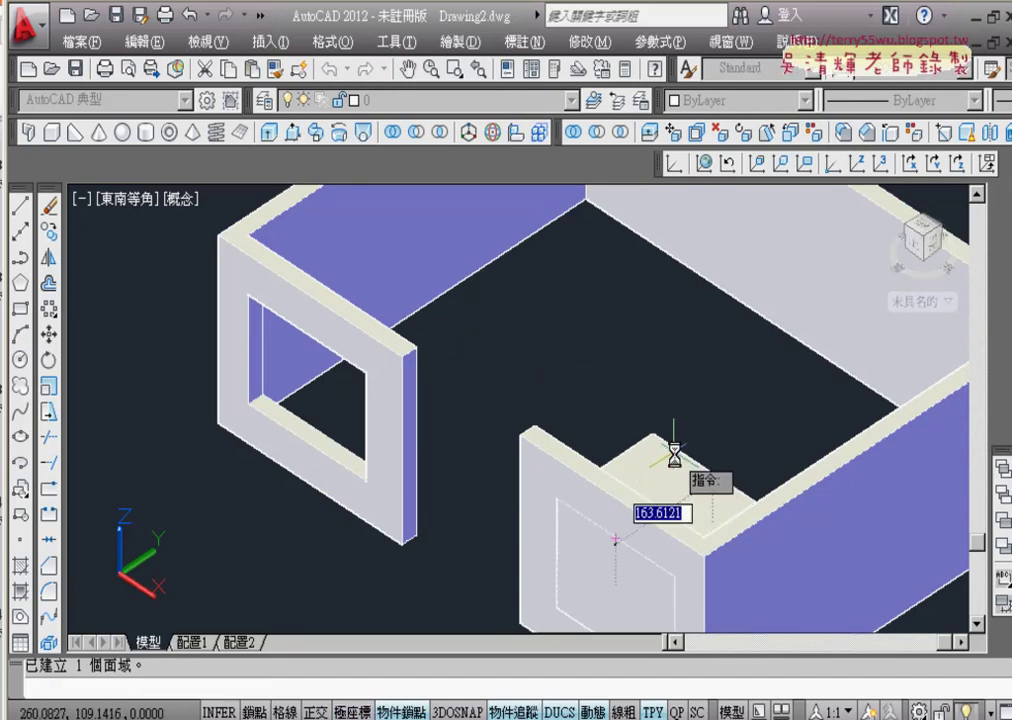
click(675, 455)
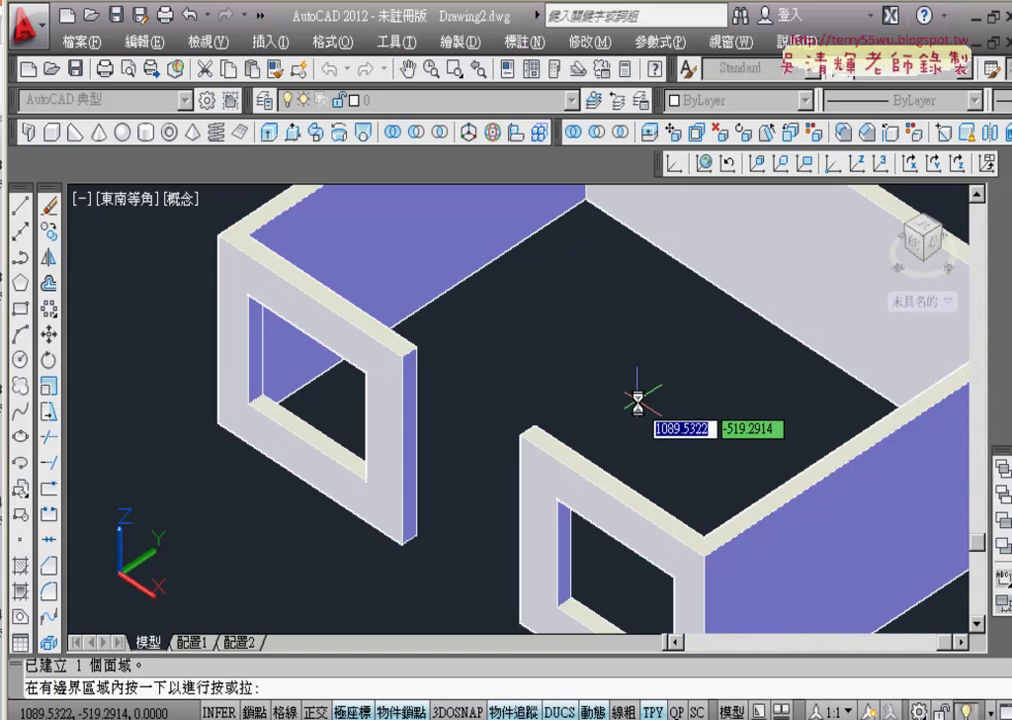
middle_drag(635, 402, 560, 378)
scroll(560, 378, down, 2)
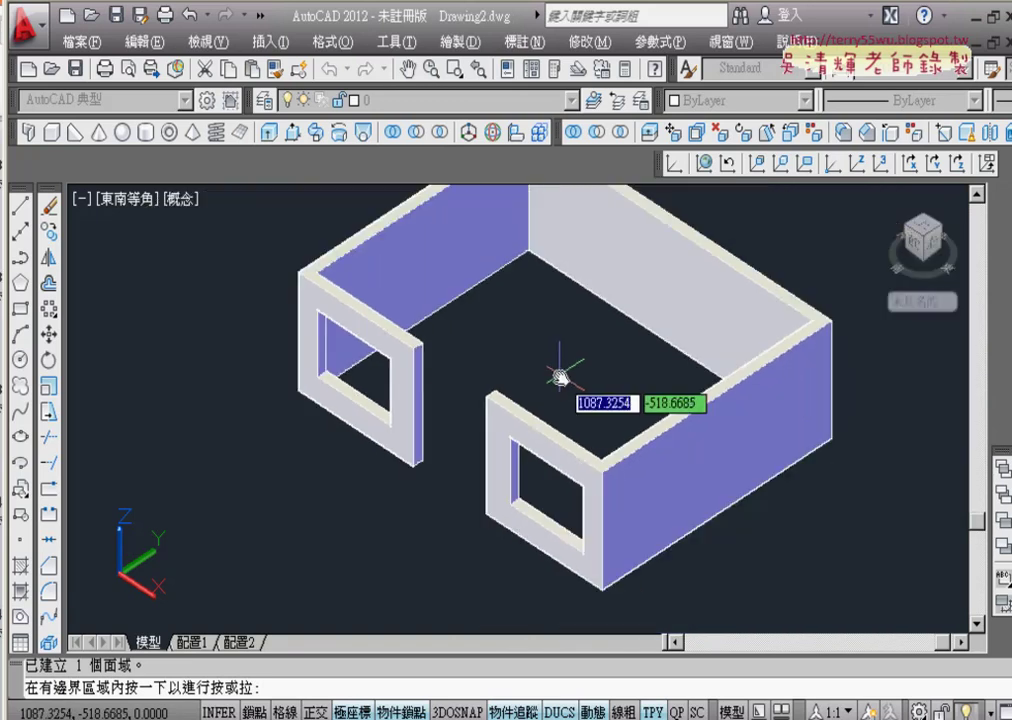